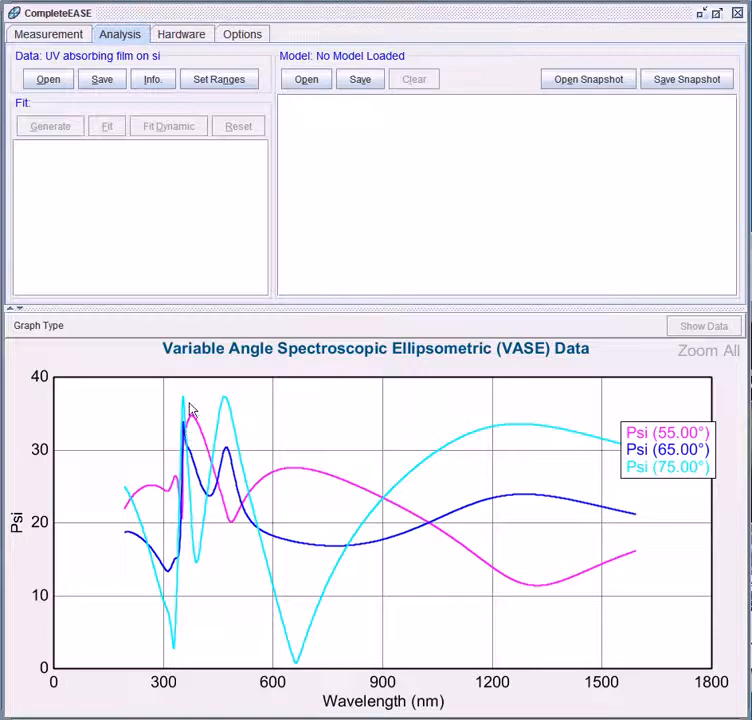
# - Limit the data's wavelength range to a minimum of 400 nm
pyautogui.moveTo(193, 398); pyautogui.dragTo(620, 389)
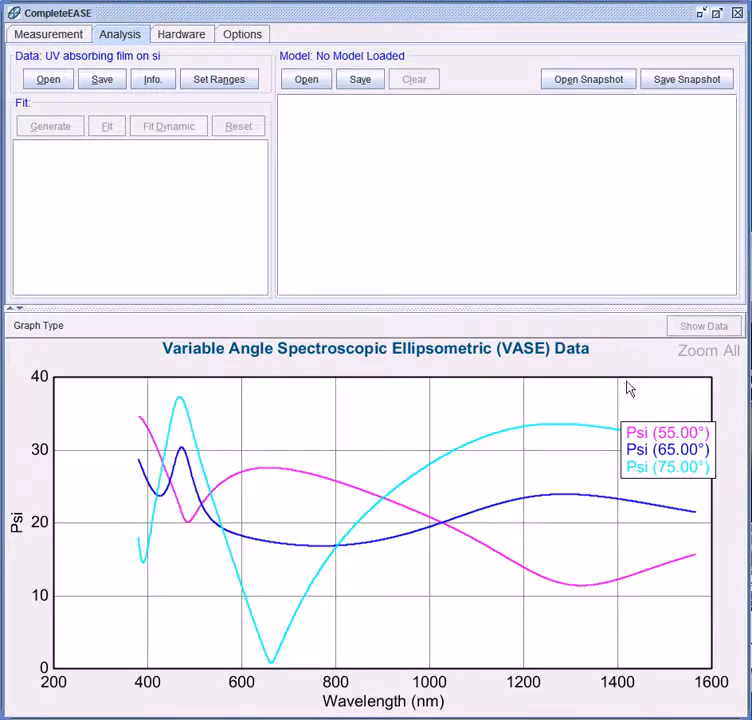
pyautogui.click(700, 355)
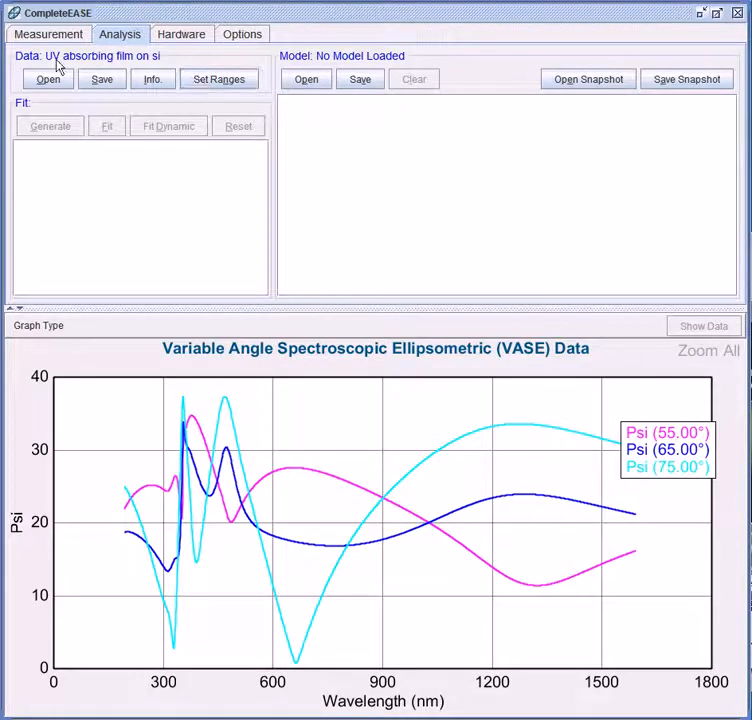
pyautogui.click(216, 80)
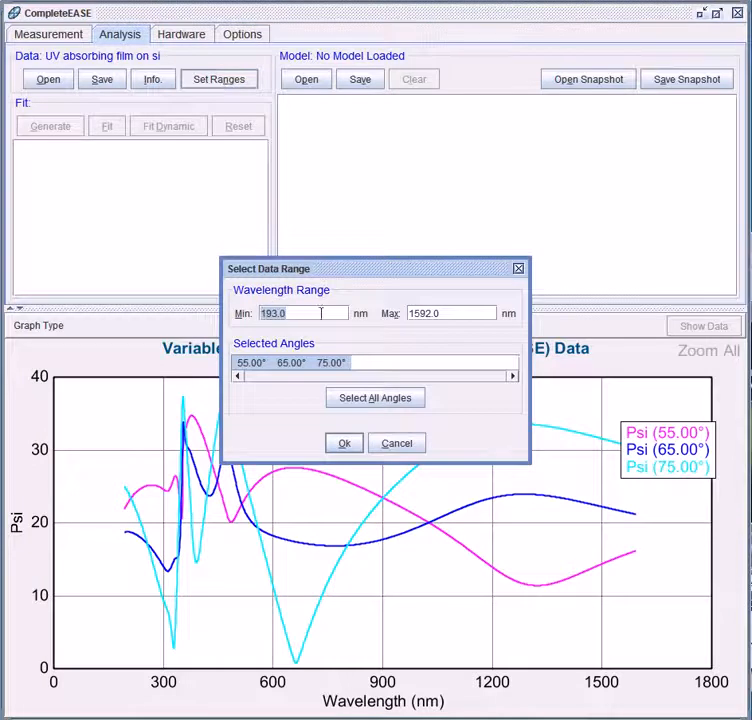
pyautogui.write('4')
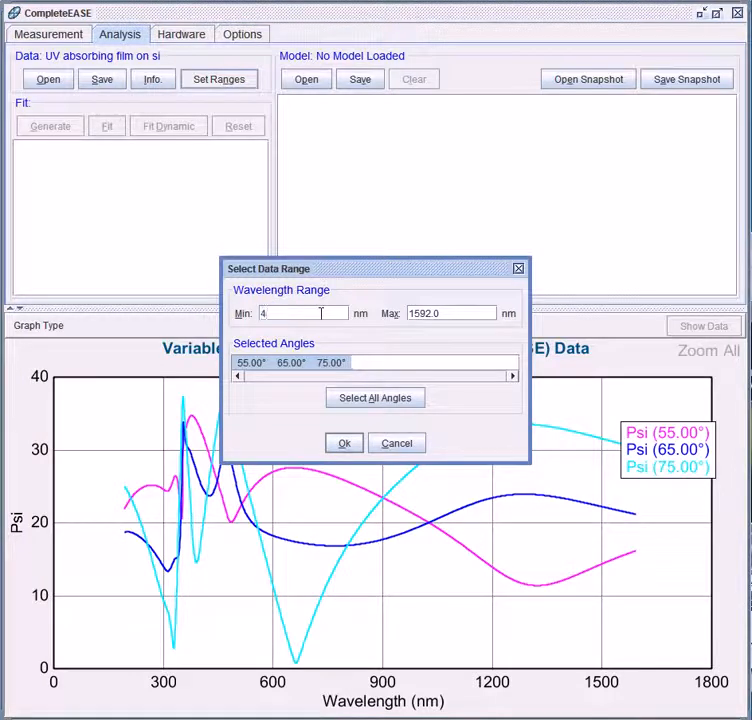
pyautogui.write('00')
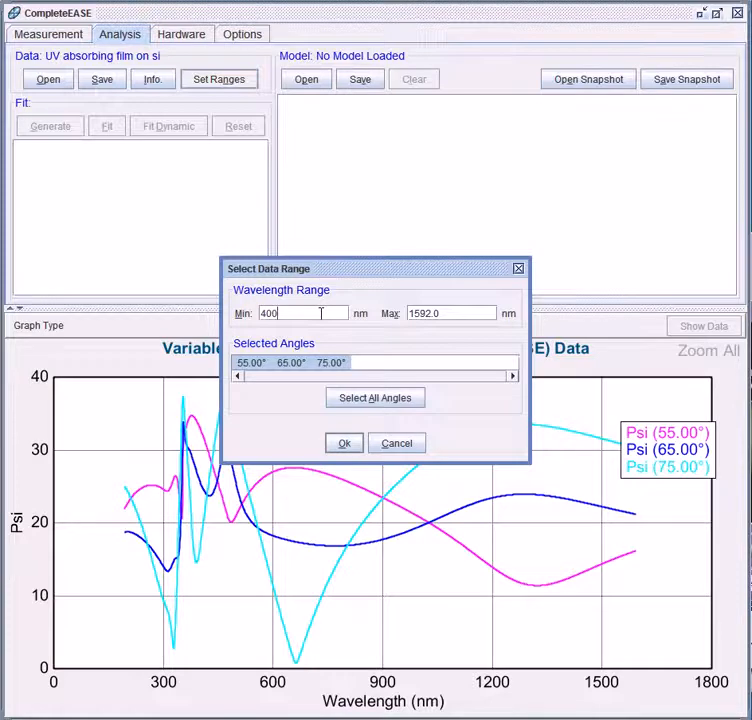
pyautogui.press('Return')
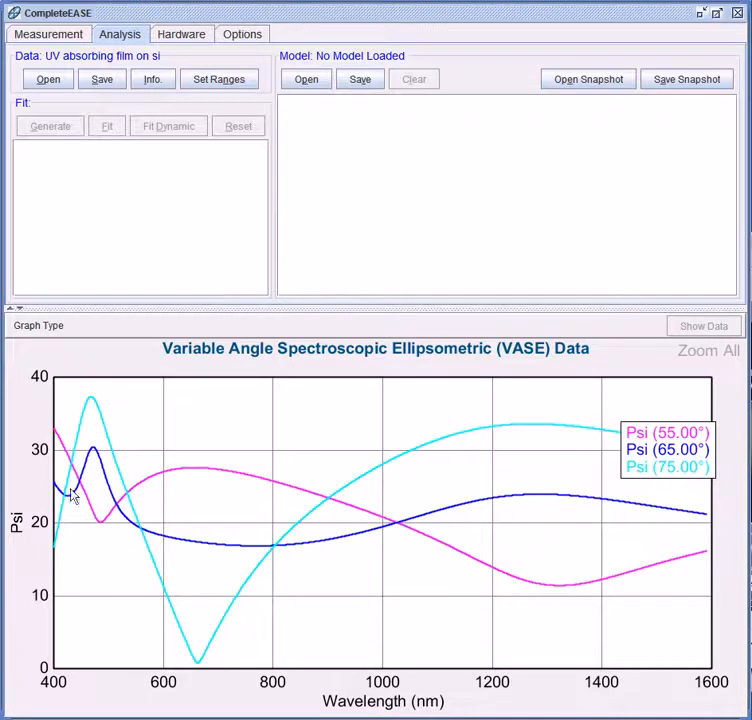
# - Open the Blank.mod model from the Basic folder as the starting model
pyautogui.click(303, 80)
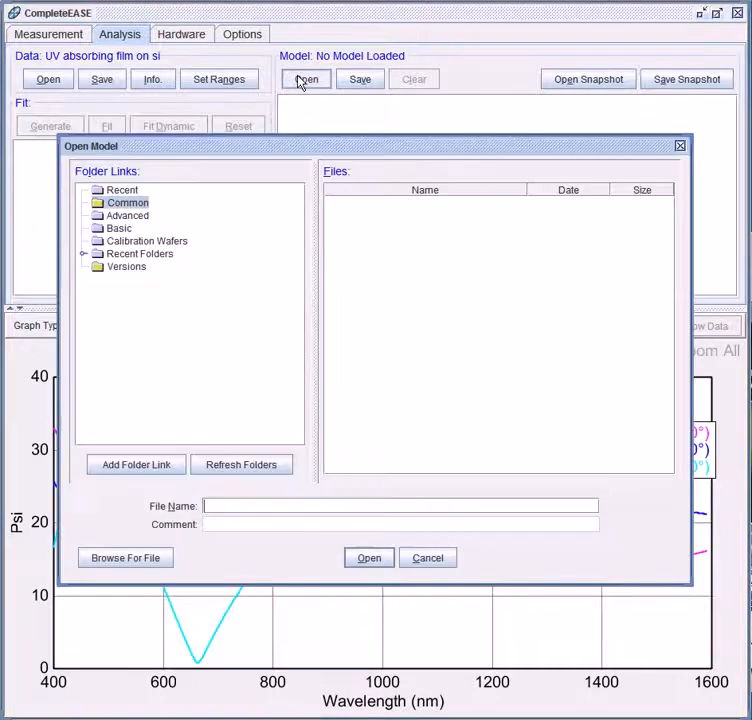
pyautogui.click(119, 230)
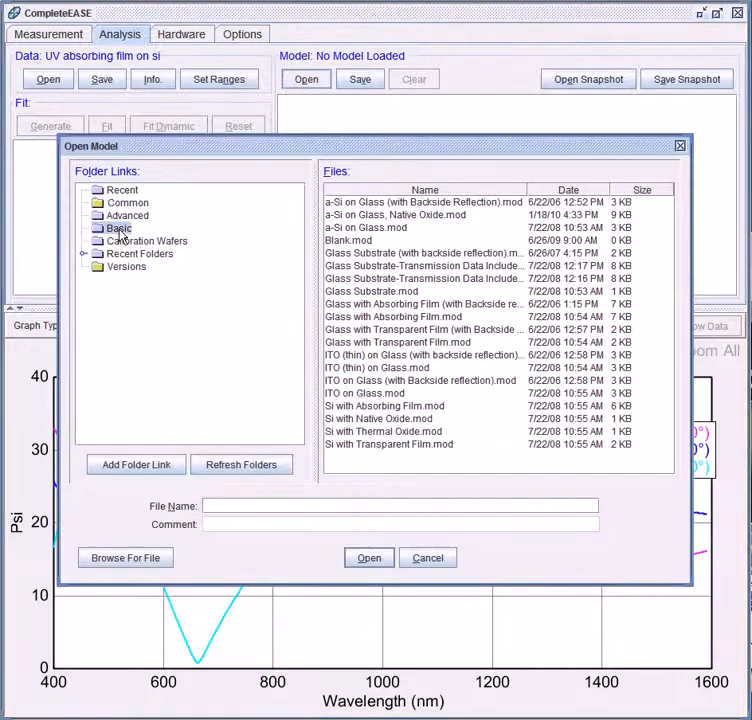
pyautogui.click(346, 240)
pyautogui.click(370, 559)
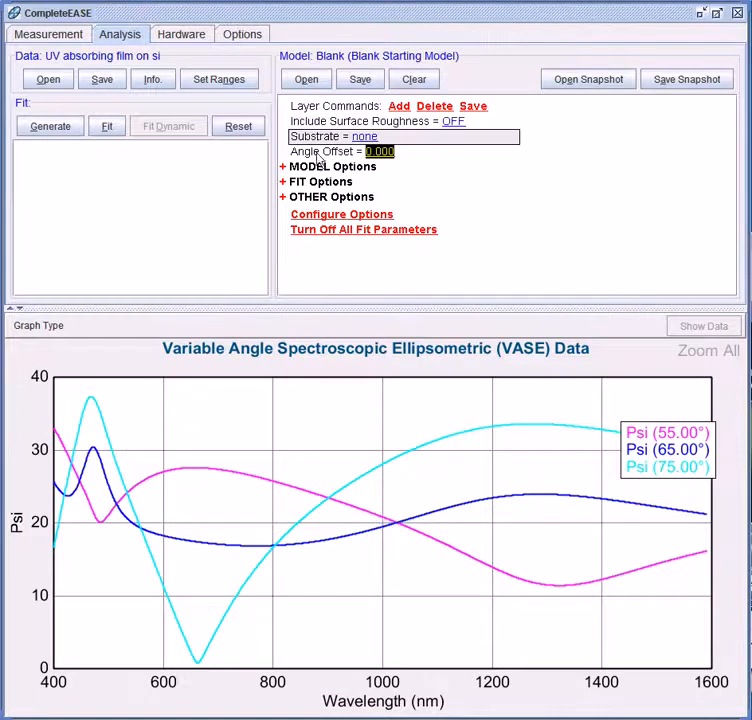
# - Set the model's substrate to Si_JAW.mat from the Semiconductor materials
pyautogui.click(362, 146)
pyautogui.click(112, 279)
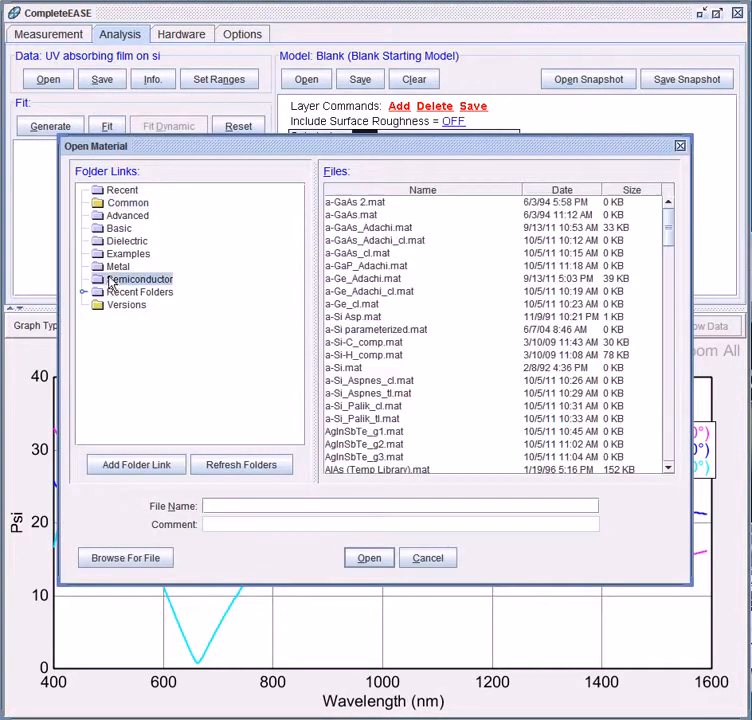
pyautogui.moveTo(665, 222); pyautogui.dragTo(677, 426)
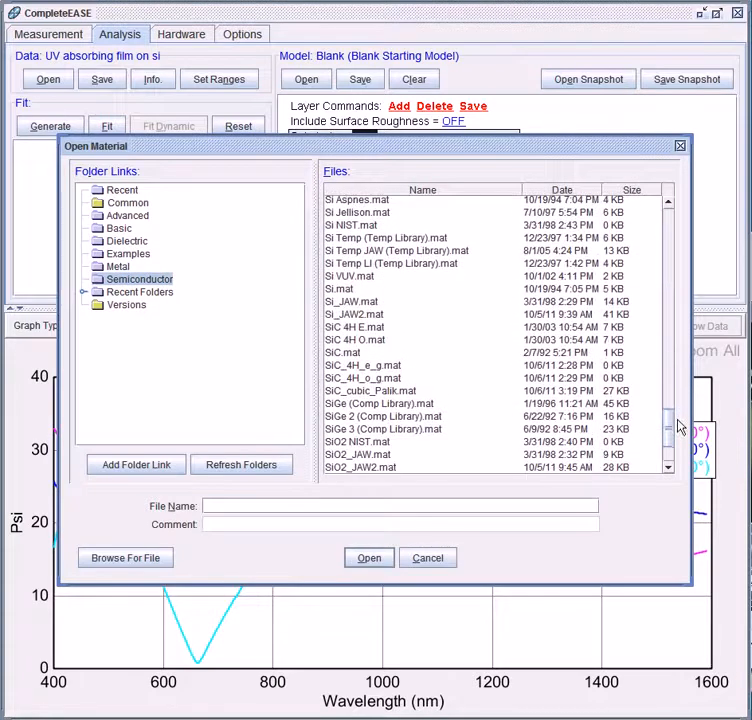
pyautogui.click(343, 302)
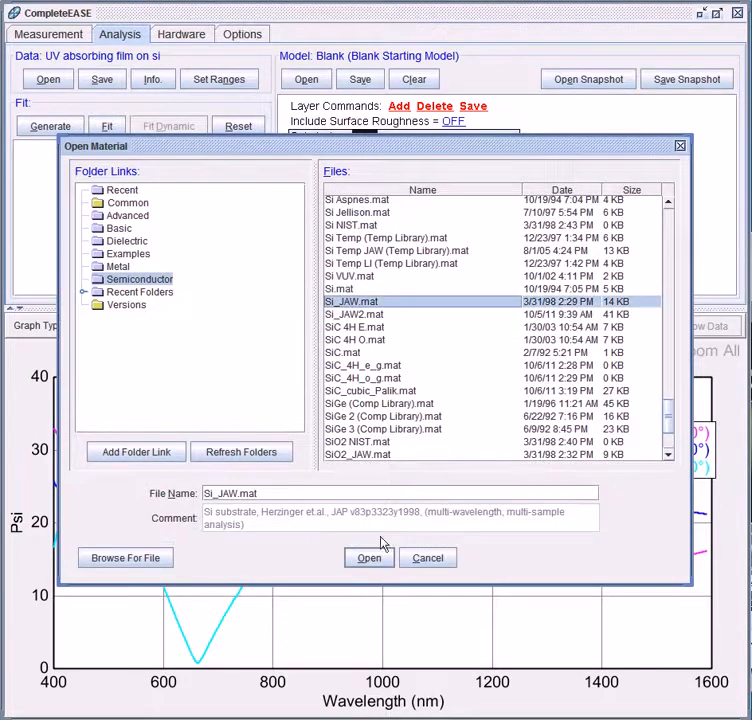
pyautogui.click(367, 566)
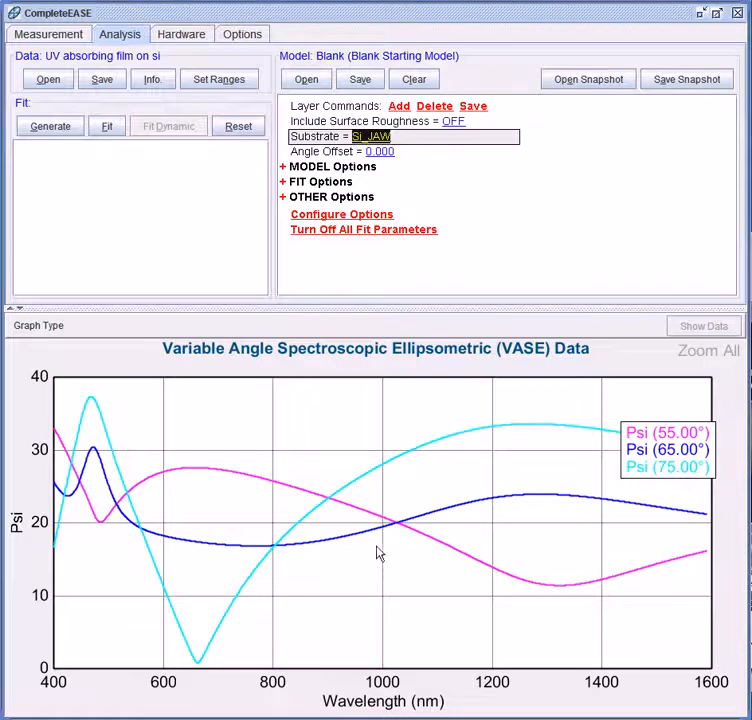
# - Move the graph legend clear of the curves and add a B-Spline layer from the Basic materials above the substrate
pyautogui.moveTo(660, 462); pyautogui.dragTo(650, 627)
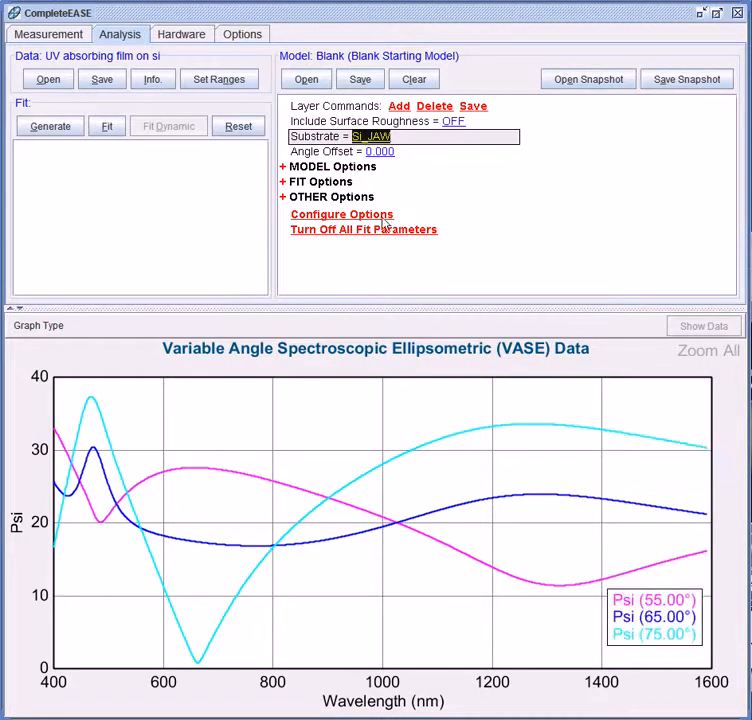
pyautogui.click(395, 110)
pyautogui.click(305, 268)
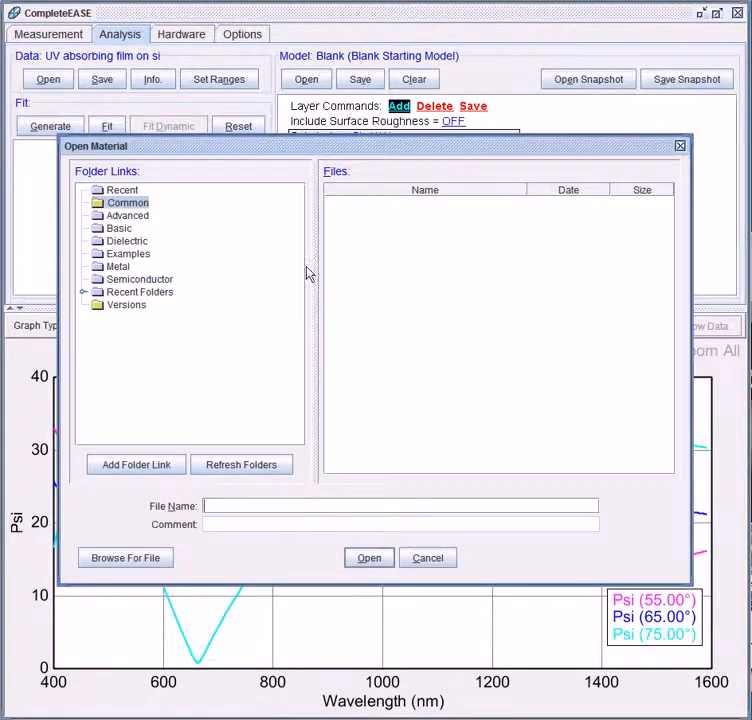
pyautogui.click(132, 242)
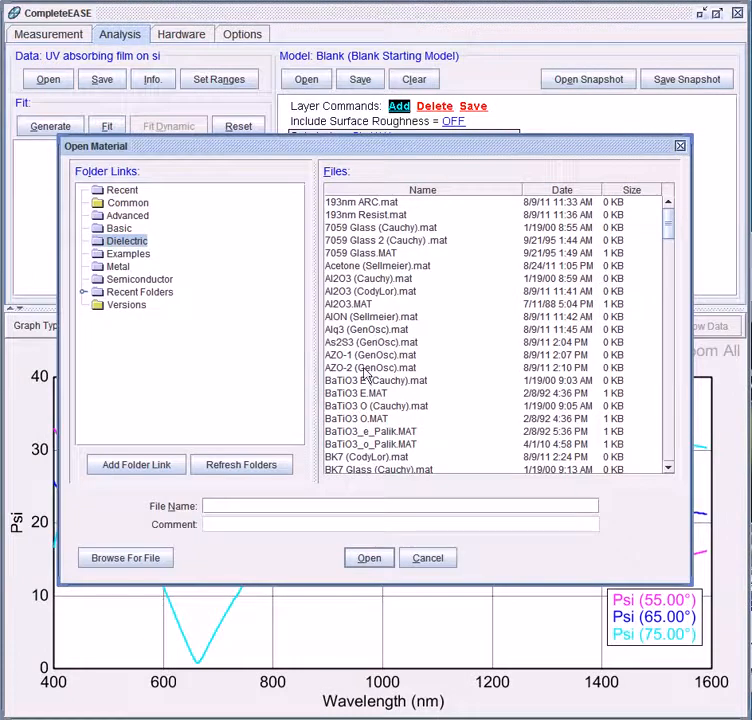
pyautogui.moveTo(666, 225); pyautogui.dragTo(668, 420)
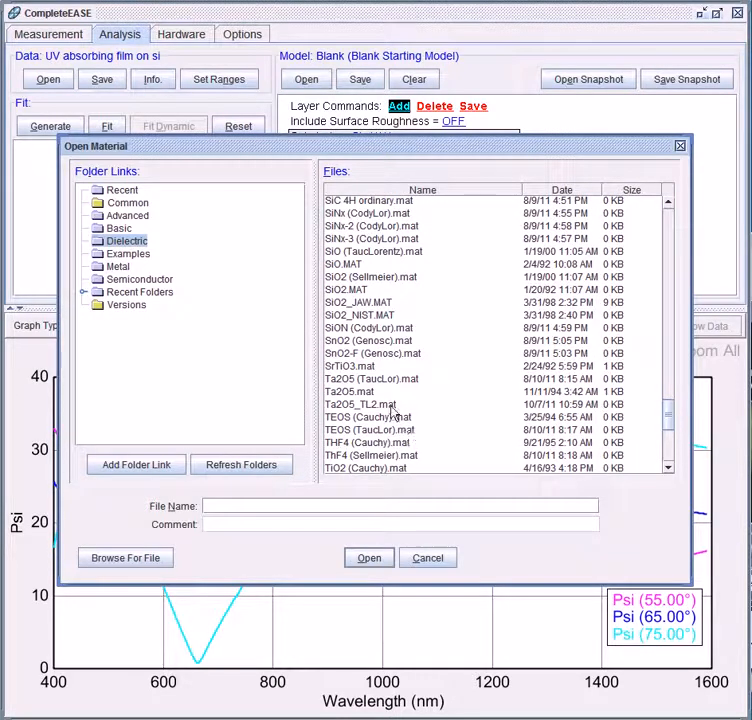
pyautogui.click(115, 229)
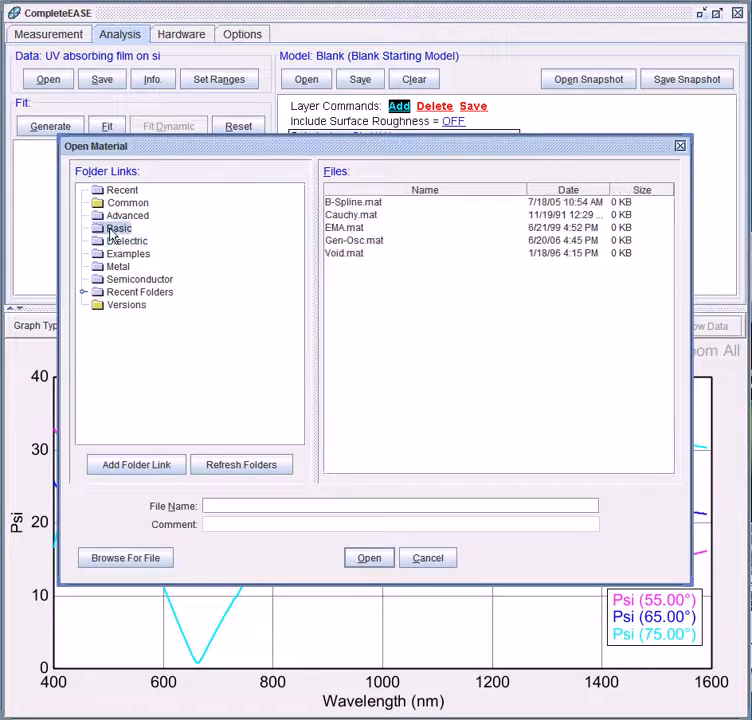
pyautogui.click(369, 205)
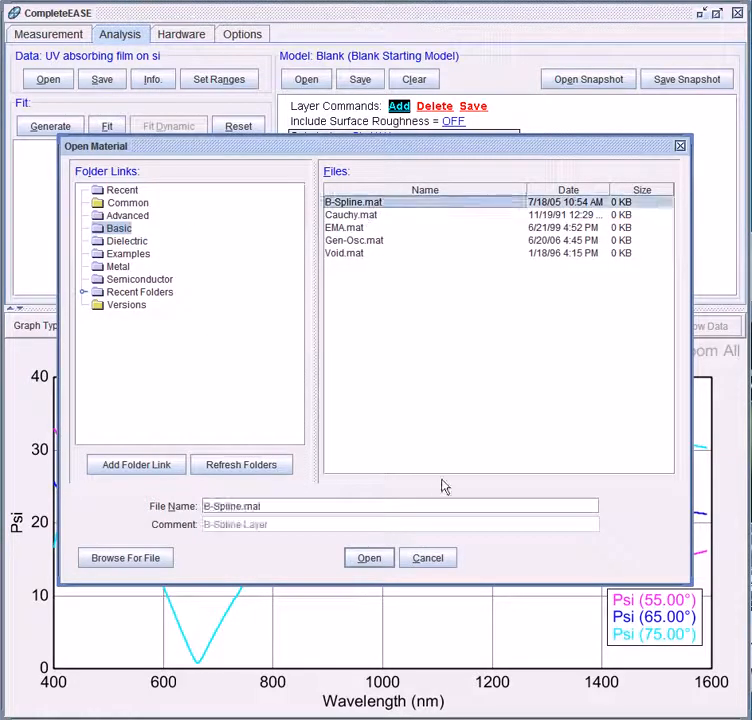
pyautogui.click(369, 562)
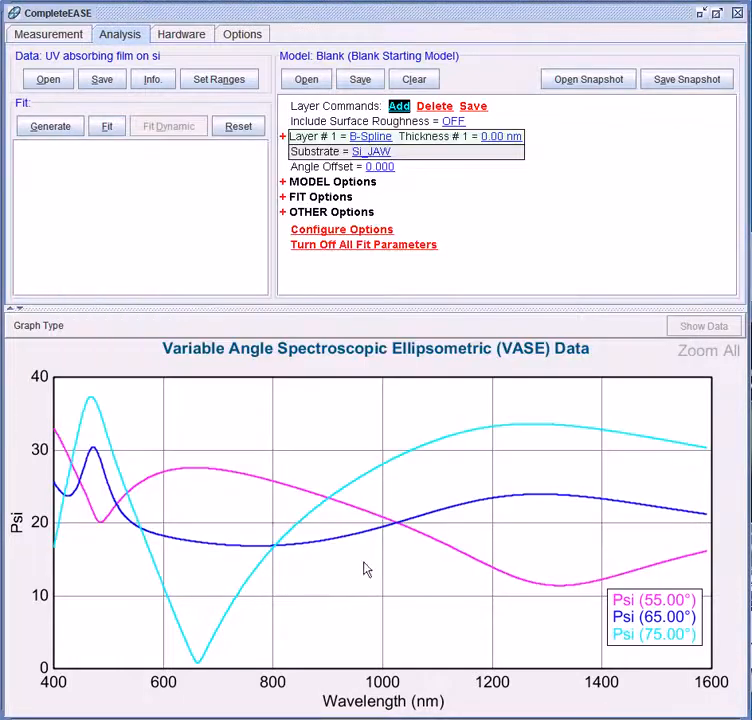
# - Set the B-Spline layer's thickness to 100 nm, generate the model curves and move the graph legend clear of them
pyautogui.click(283, 137)
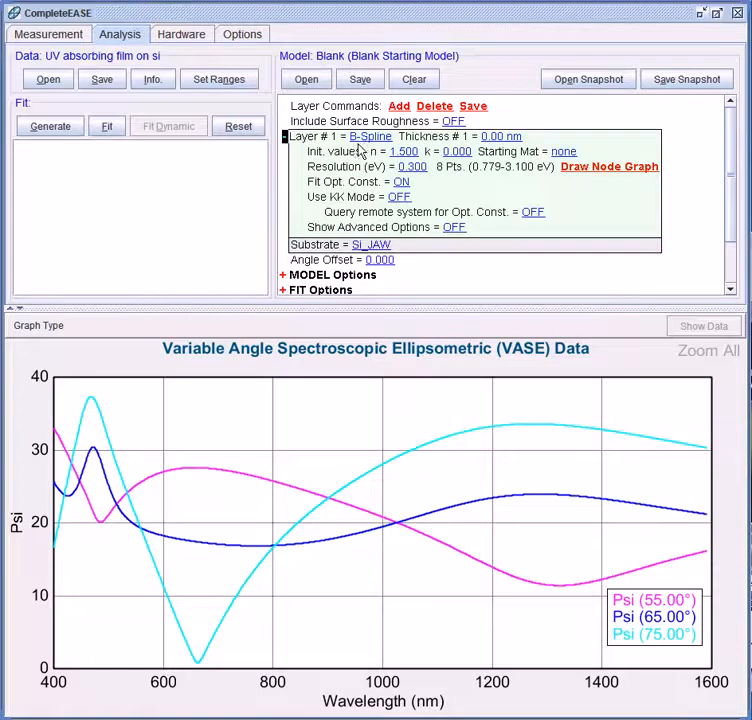
pyautogui.click(502, 137)
pyautogui.write('100')
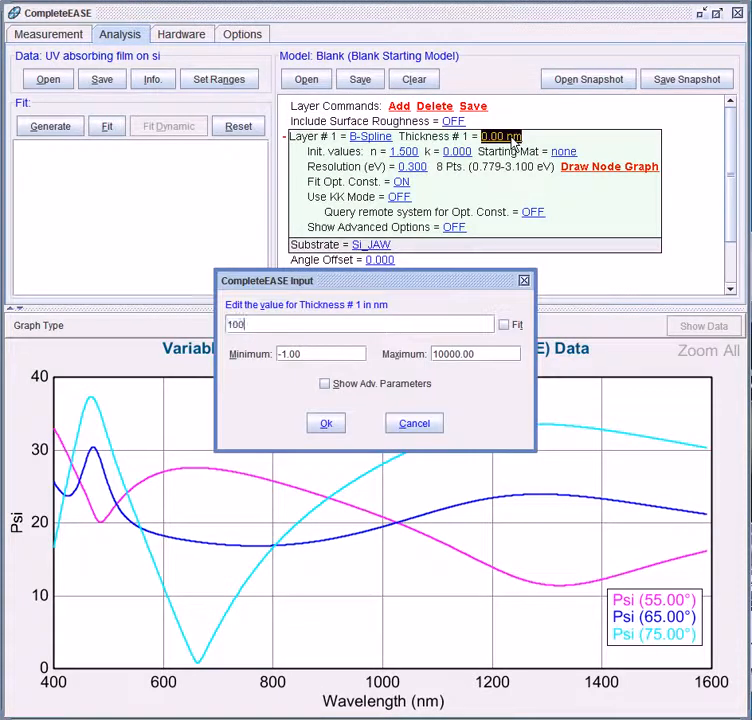
pyautogui.press('Return')
pyautogui.click(56, 129)
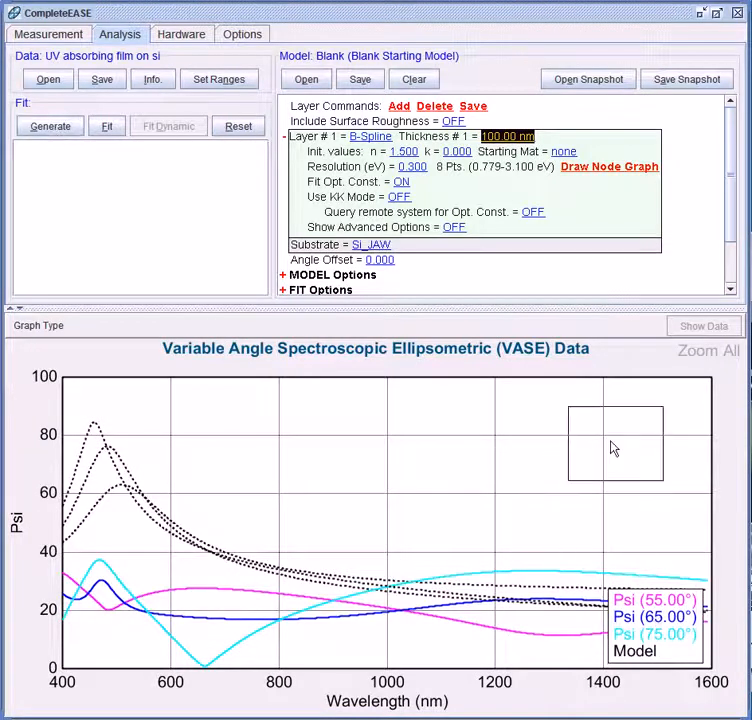
pyautogui.moveTo(623, 430); pyautogui.dragTo(619, 426)
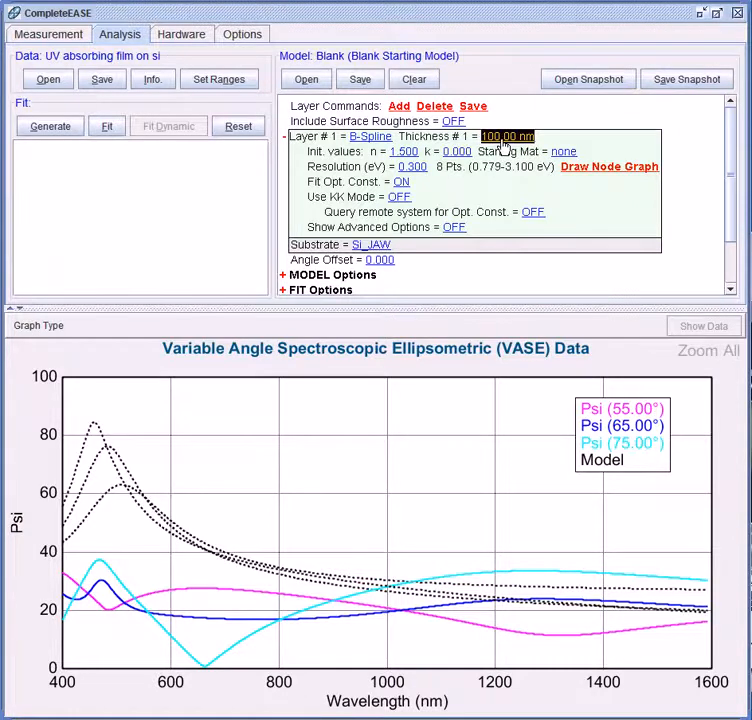
# - Raise the B-Spline layer's thickness in steps to 290 nm while comparing the model curves with the data
pyautogui.scroll(11, 503, 145)
pyautogui.scroll(7, 503, 145)
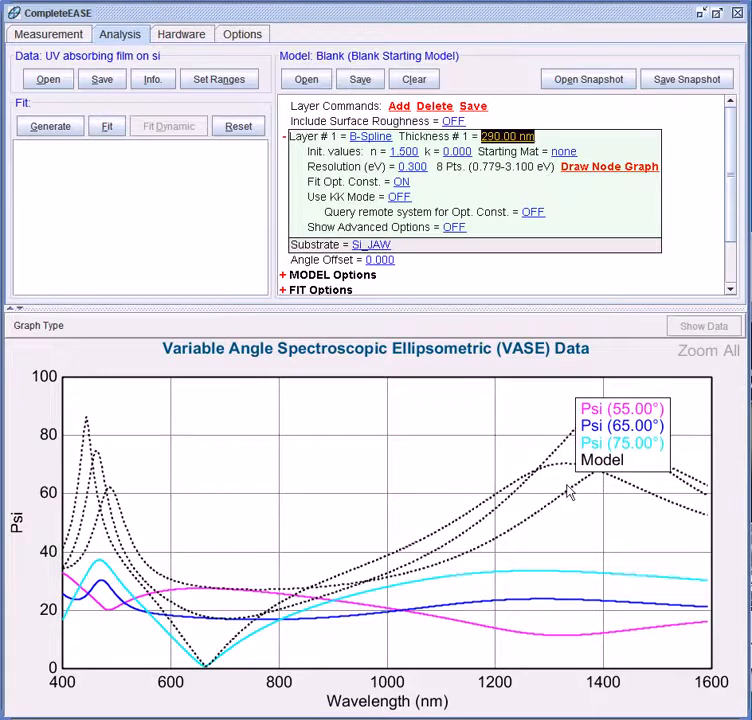
pyautogui.moveTo(568, 490)
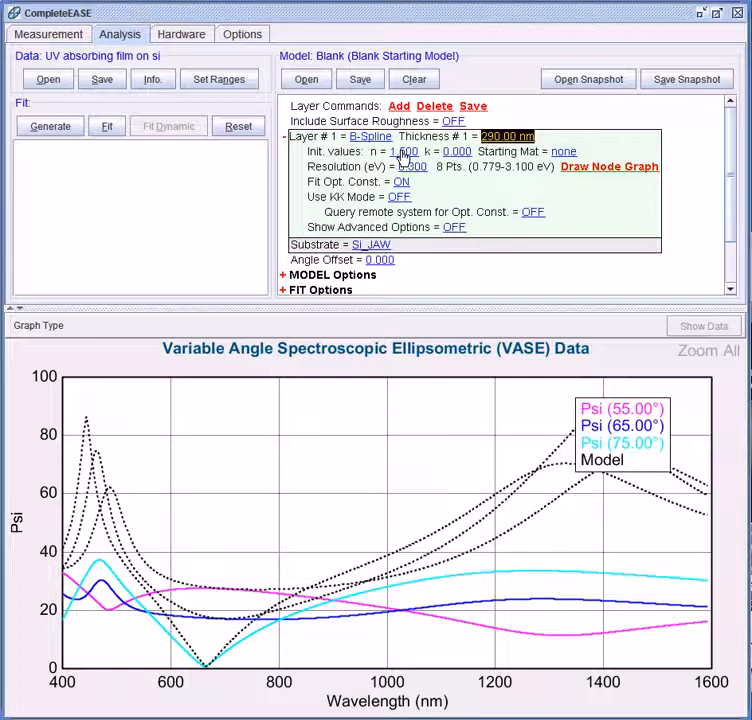
# - Adjust the B-Spline layer's initial n to 2.300 and its thickness to 160 nm to approximate the measured Psi curves
pyautogui.scroll(1, 404, 158)
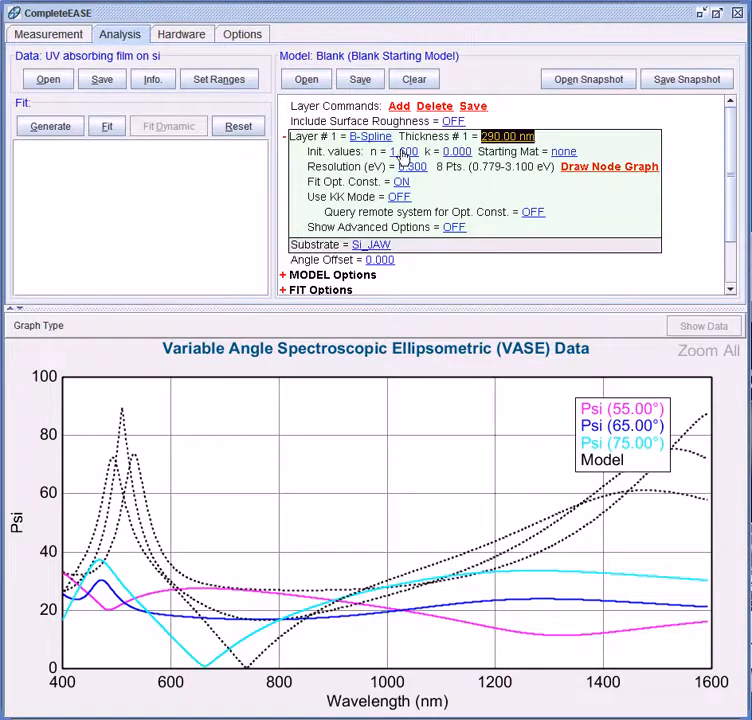
pyautogui.scroll(1, 410, 158)
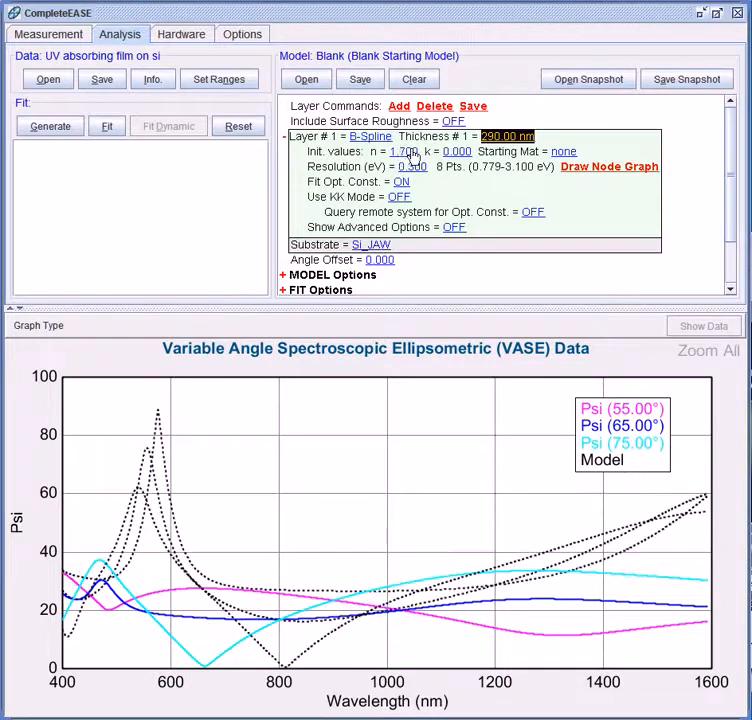
pyautogui.scroll(4, 412, 157)
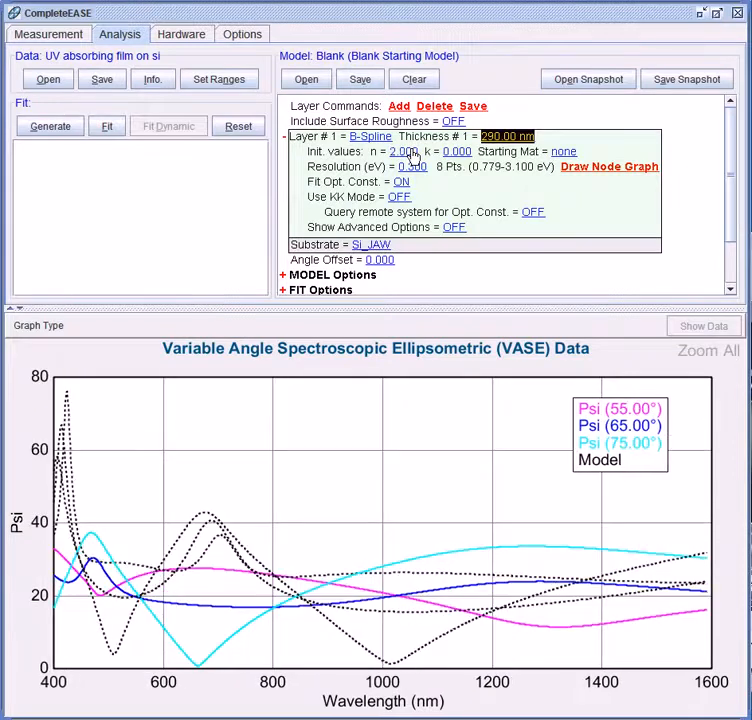
pyautogui.scroll(1, 412, 157)
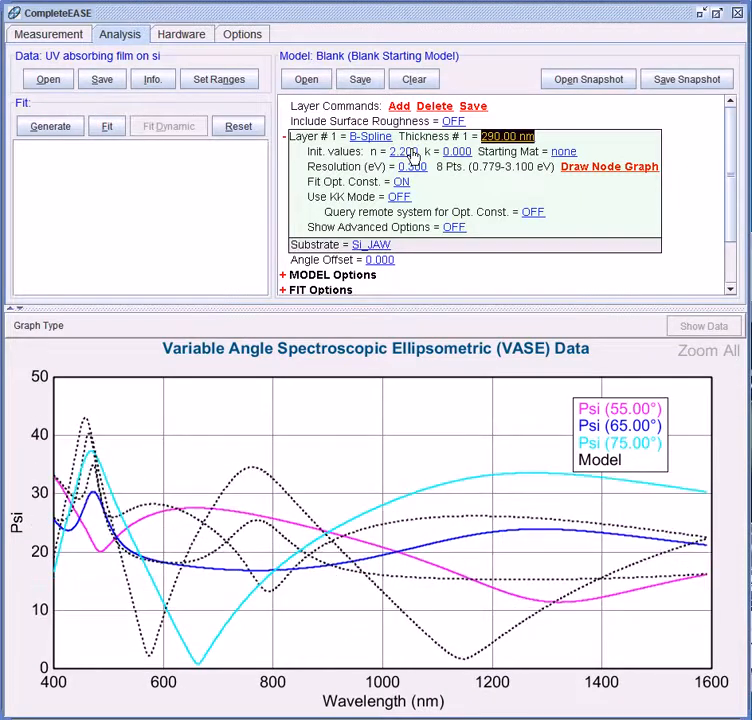
pyautogui.scroll(1, 412, 157)
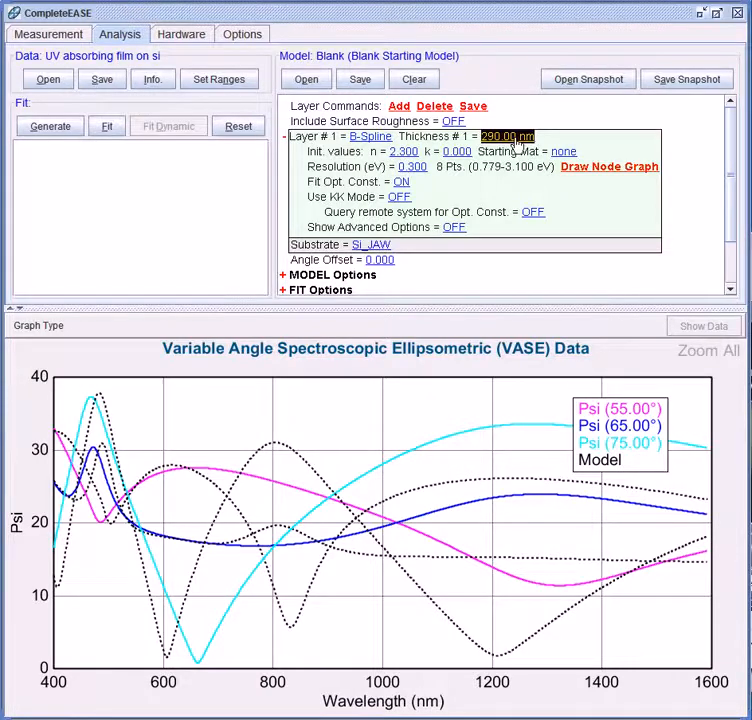
pyautogui.scroll(-8, 515, 145)
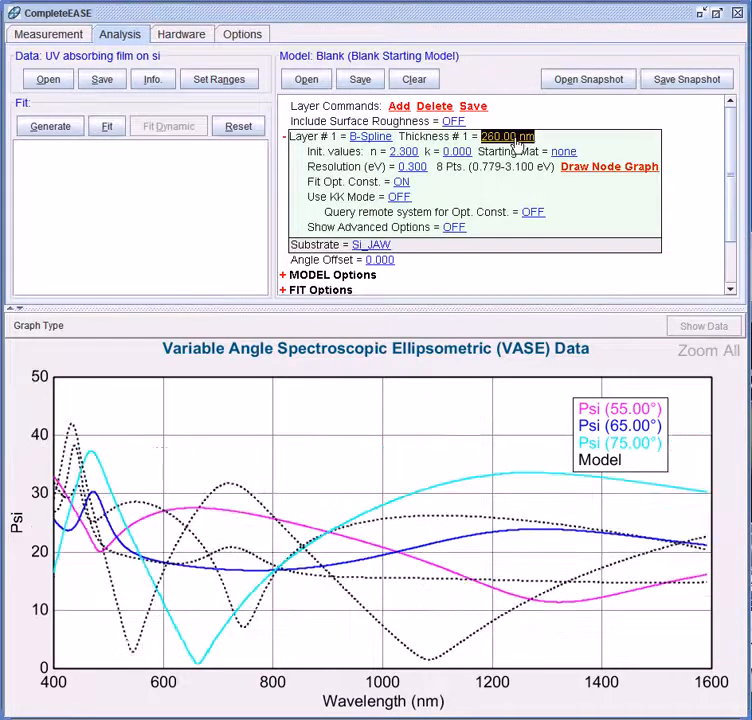
pyautogui.scroll(-5, 515, 145)
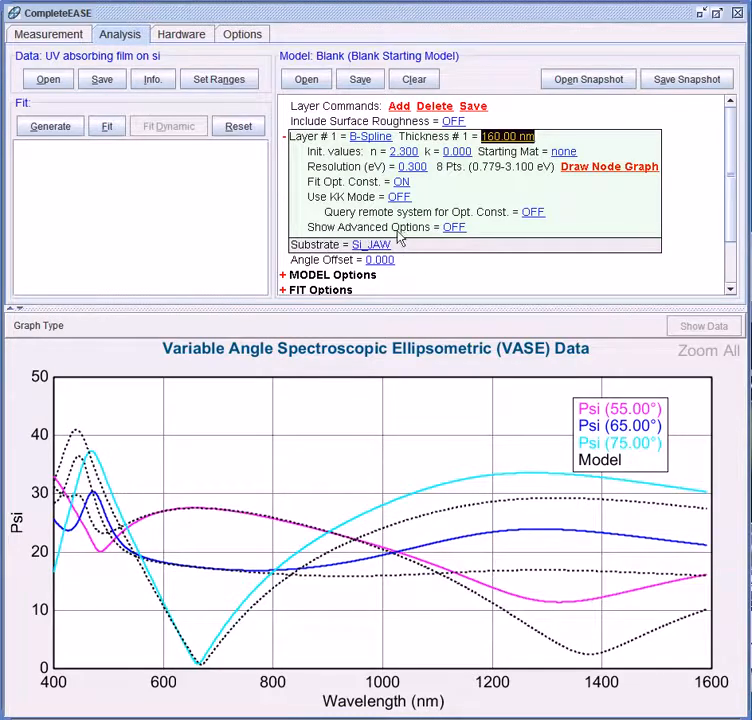
# - Show the B-Spline layer's advanced options and turn on Assume Transparent Region
pyautogui.click(452, 228)
pyautogui.scroll(-3, 452, 228)
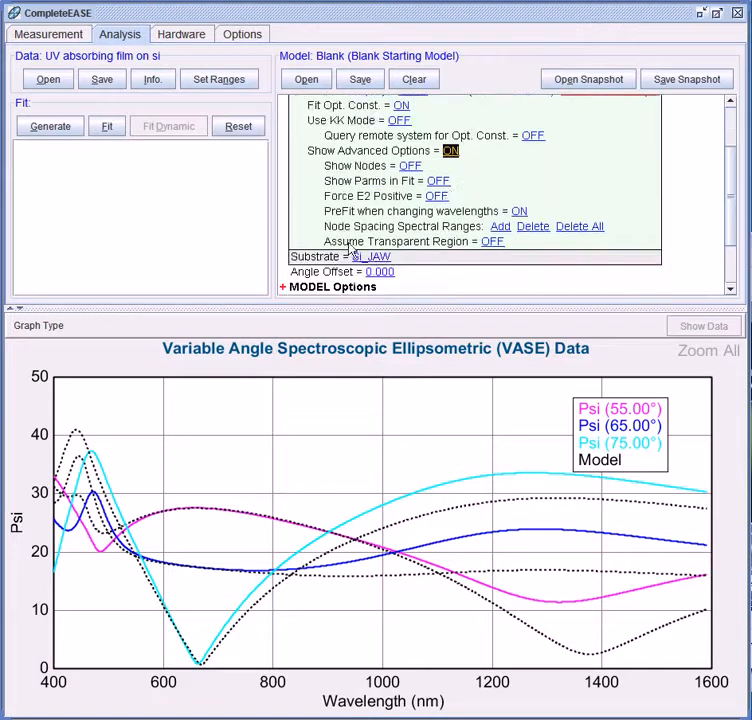
pyautogui.click(490, 242)
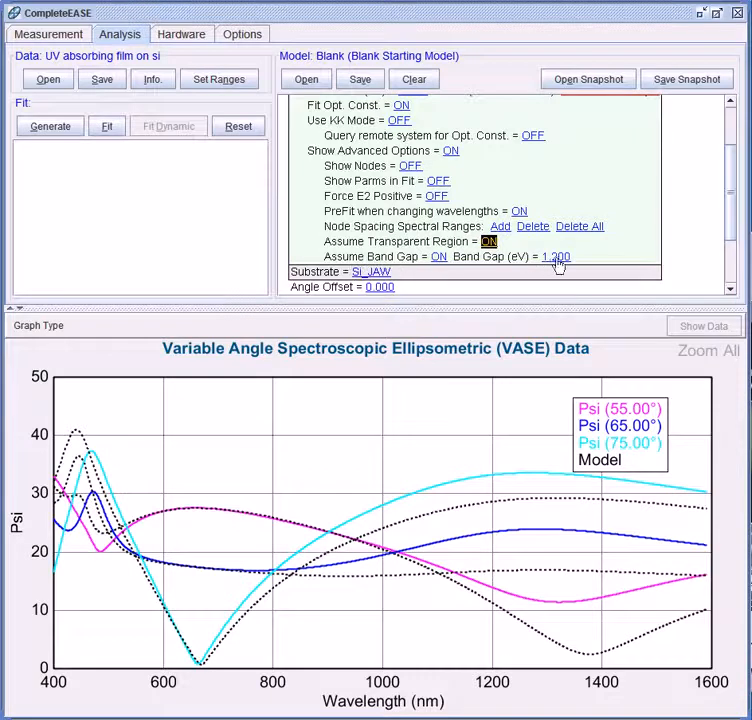
# - Turn off Assume Band Gap and set the B-Spline layer's transparent region to 400–1600 nm
pyautogui.click(438, 257)
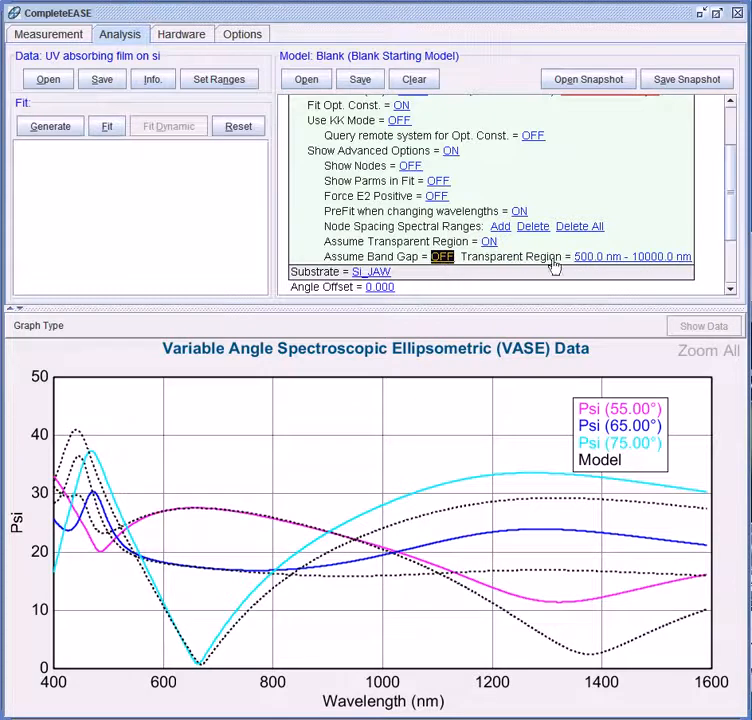
pyautogui.click(612, 259)
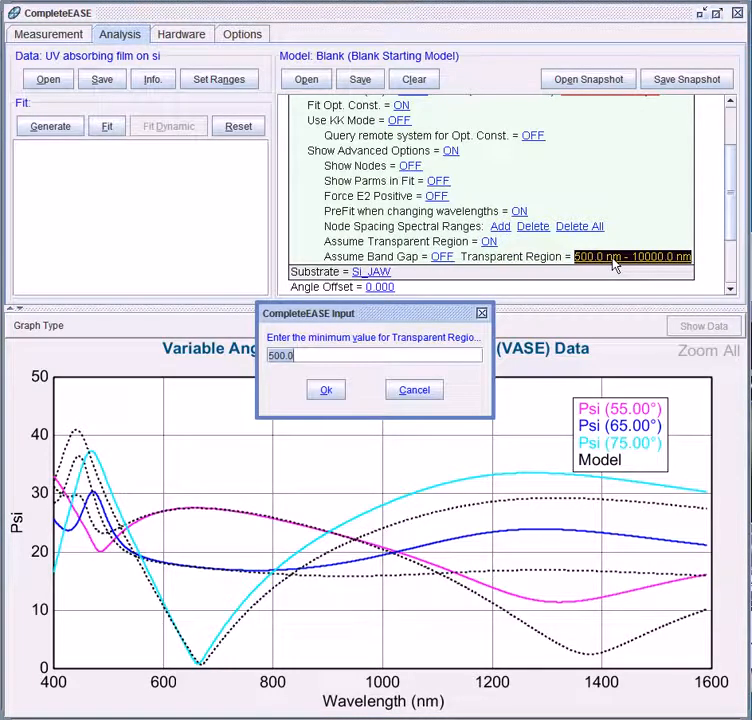
pyautogui.write('4')
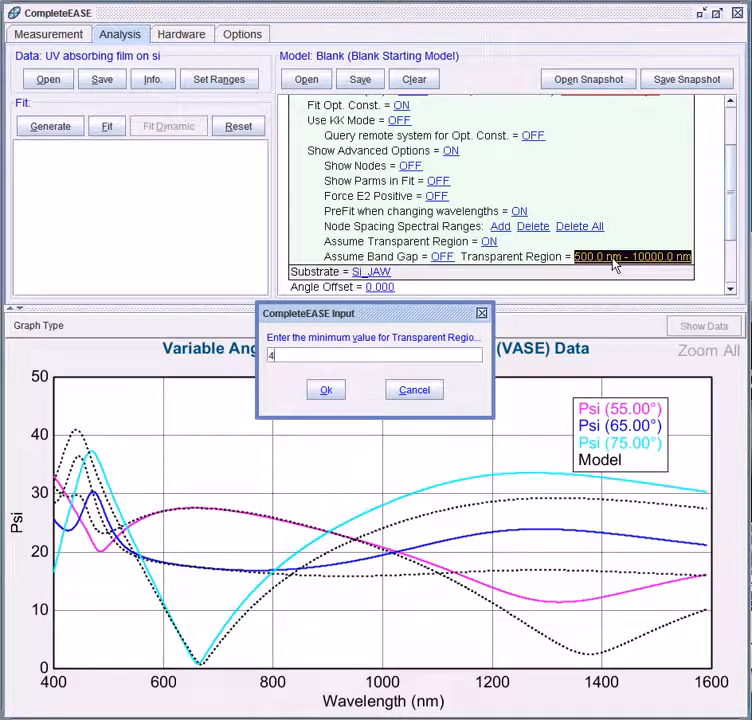
pyautogui.write('00')
pyautogui.press('Return')
pyautogui.write('1600')
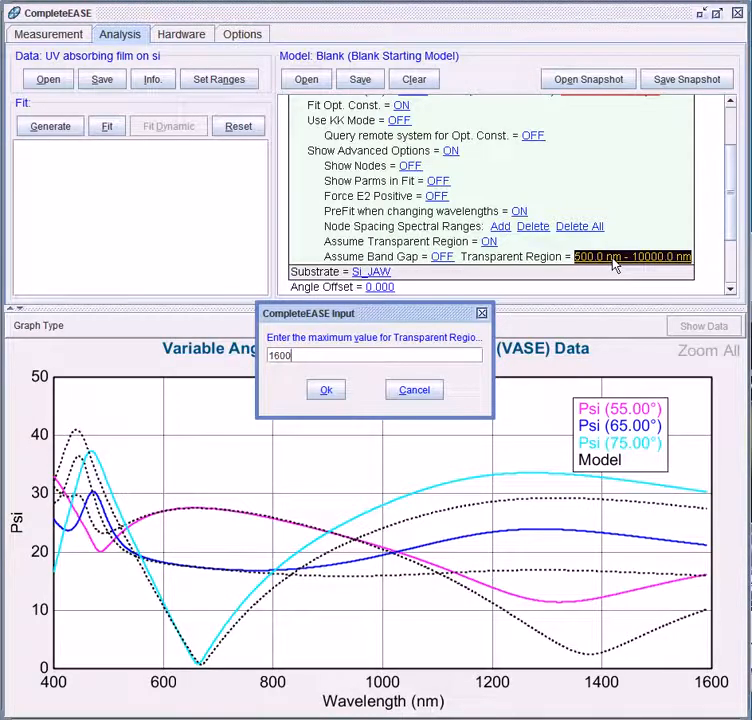
pyautogui.press('Return')
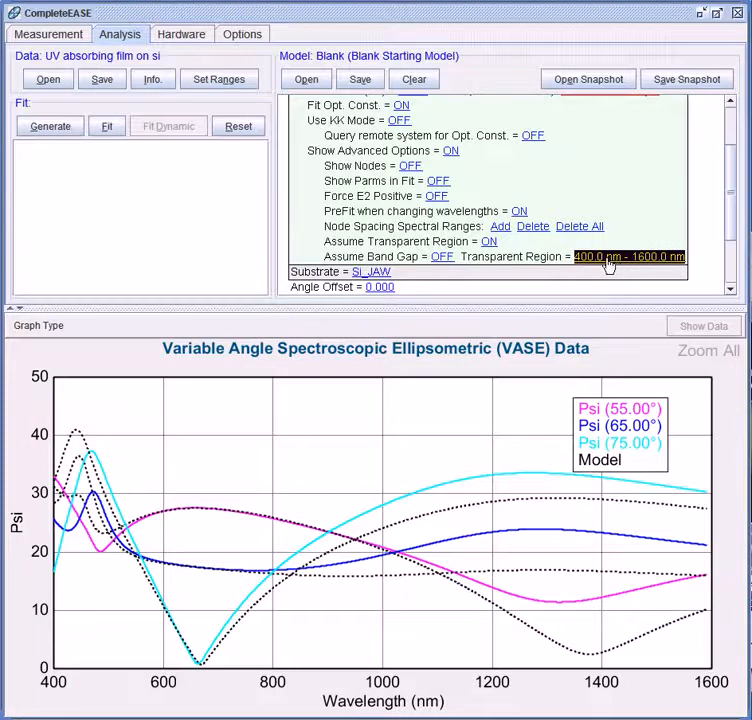
# - Mark the B-Spline layer's thickness as a fit parameter and fit the model to the data
pyautogui.scroll(3, 611, 264)
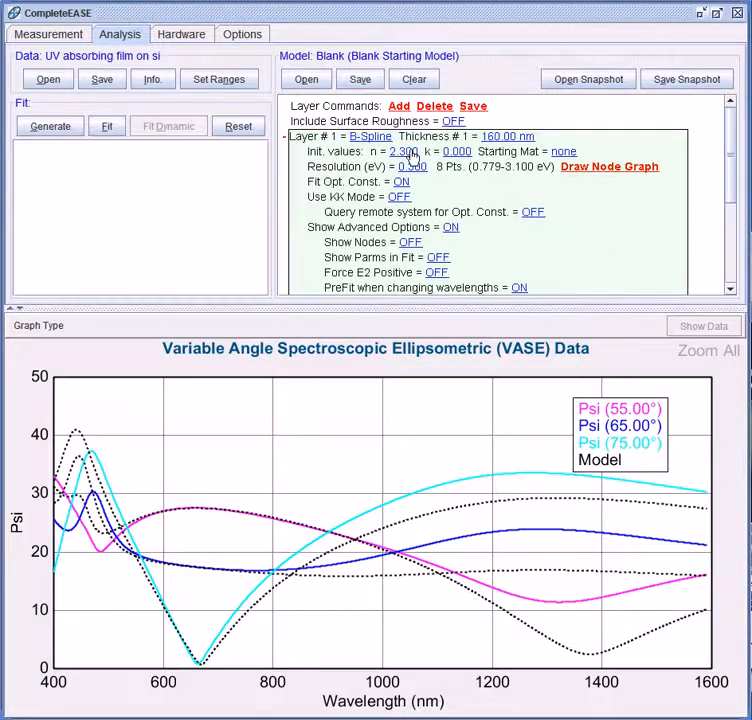
pyautogui.keyDown('ctrl'); pyautogui.click(518, 140); pyautogui.keyUp('ctrl')
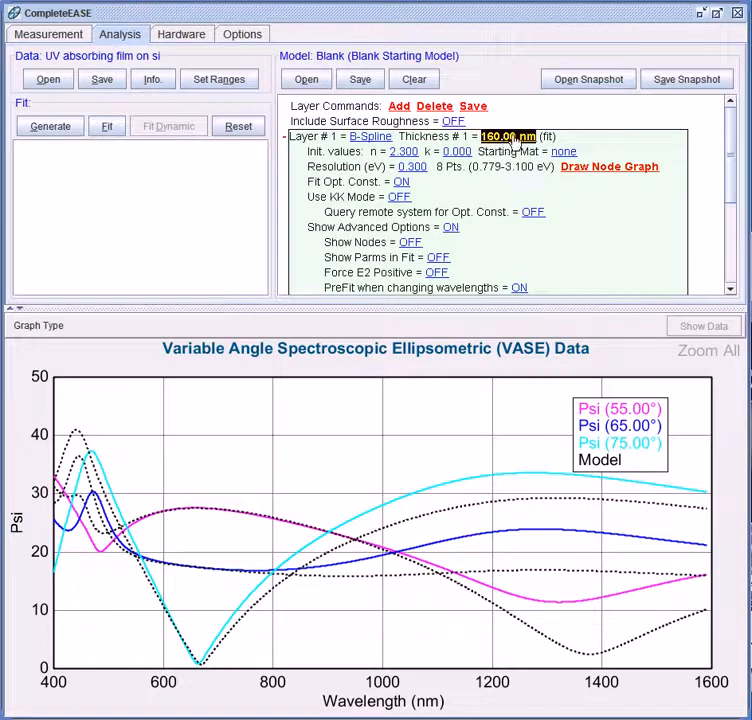
pyautogui.click(105, 125)
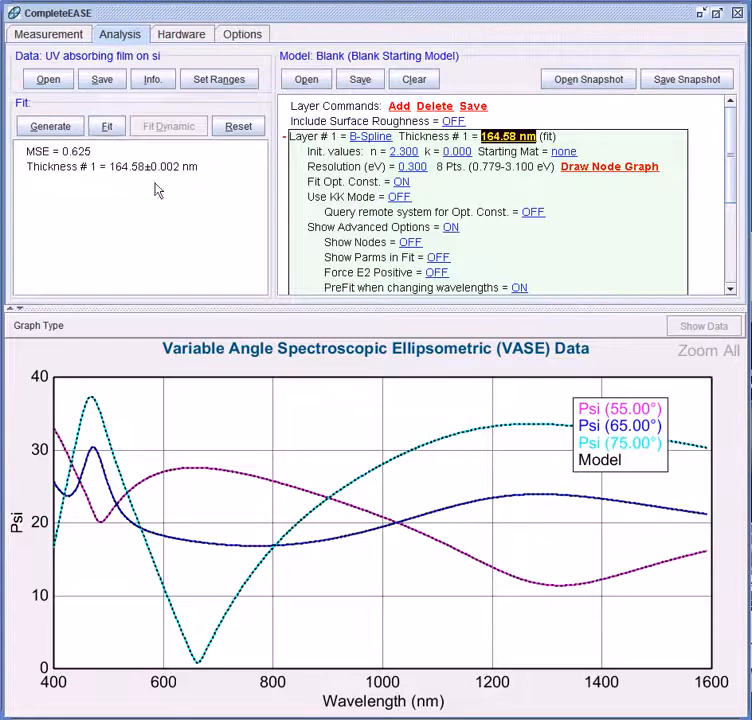
# - Graph the B-Spline layer's optical constants to check n and k, and return to the measured Psi data graph
pyautogui.click(367, 141)
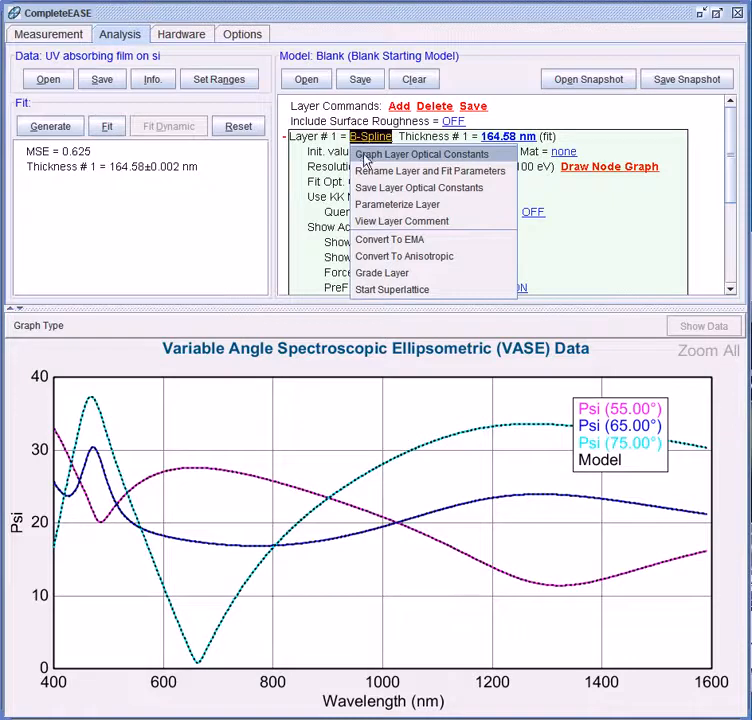
pyautogui.click(368, 157)
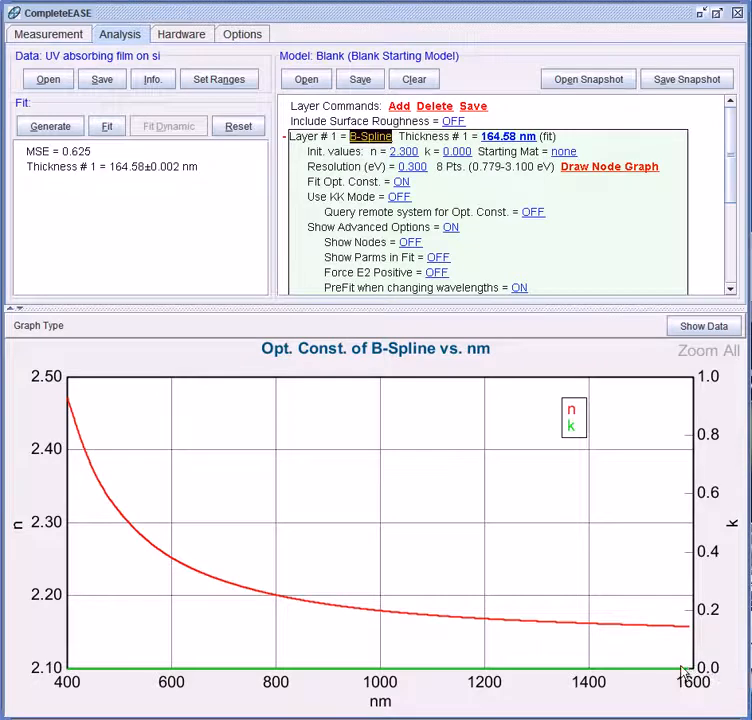
pyautogui.scroll(-2, 563, 272)
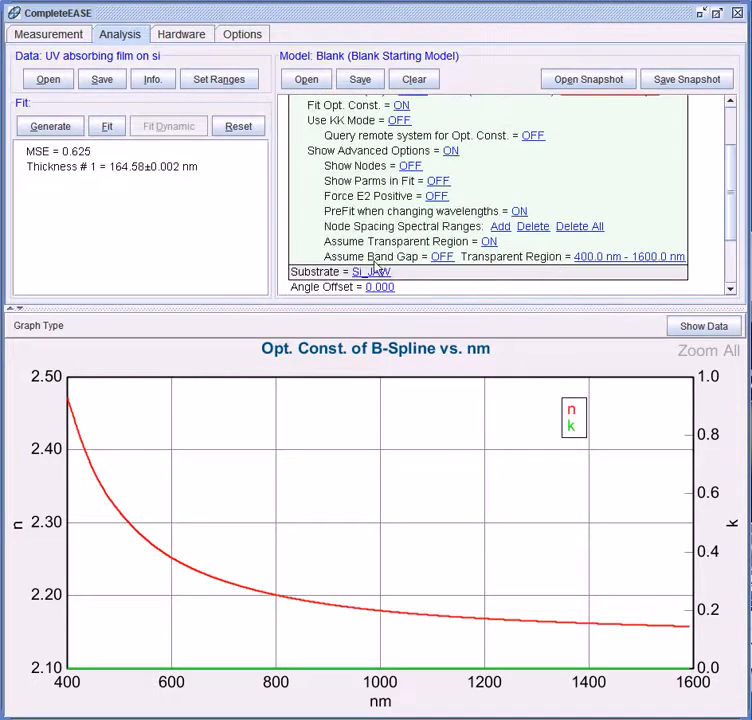
pyautogui.click(30, 327)
pyautogui.click(36, 346)
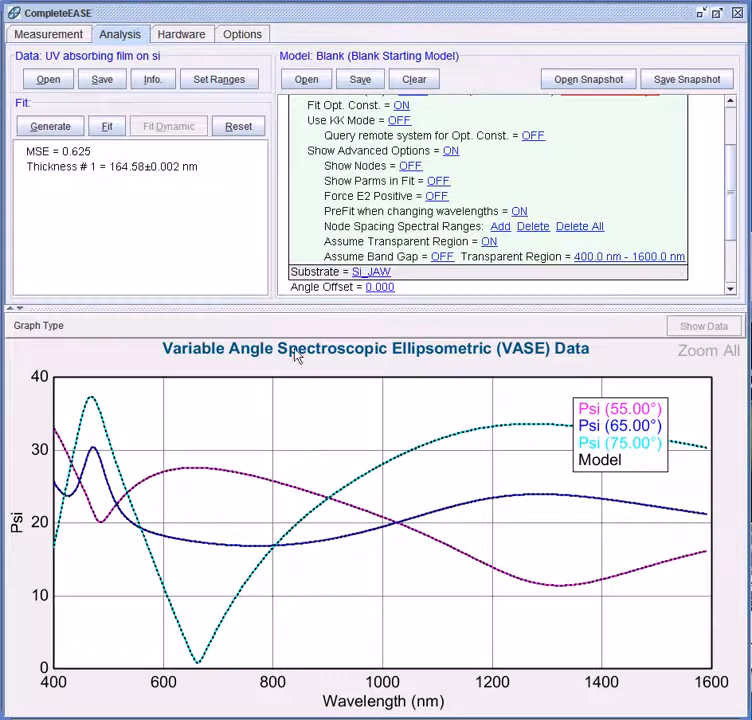
# - Expand the model's OTHER Options and set the increment of the wavelength range expansion fit to 0.30 eV
pyautogui.scroll(2, 519, 248)
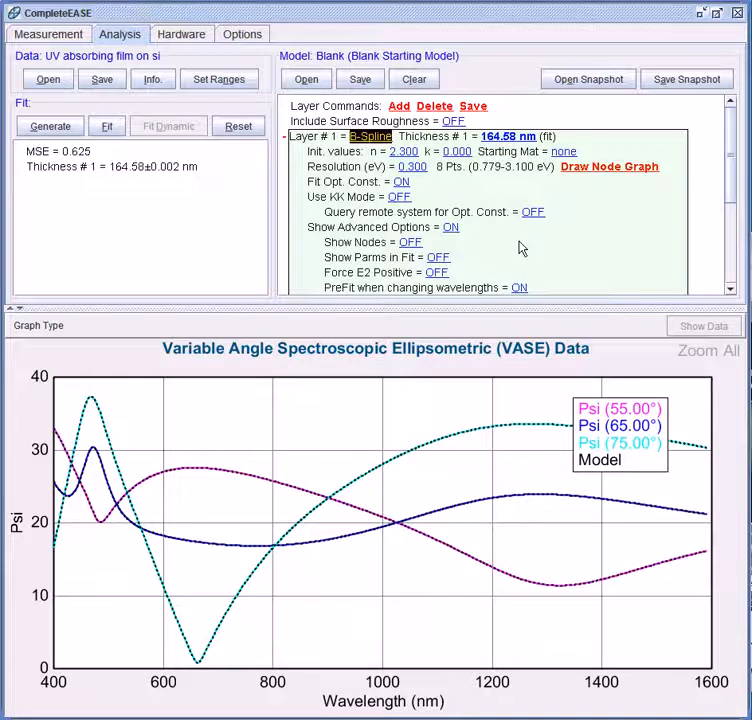
pyautogui.scroll(-5, 482, 231)
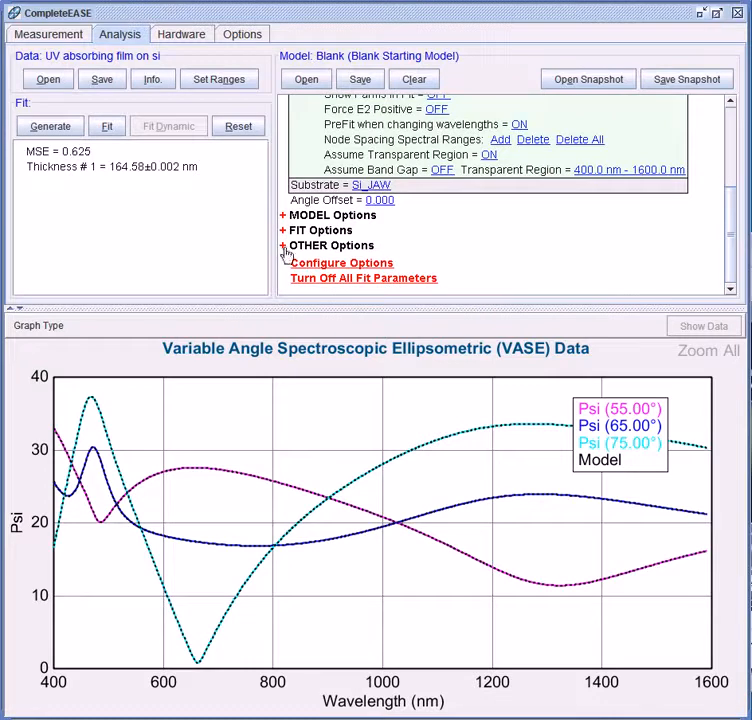
pyautogui.click(284, 246)
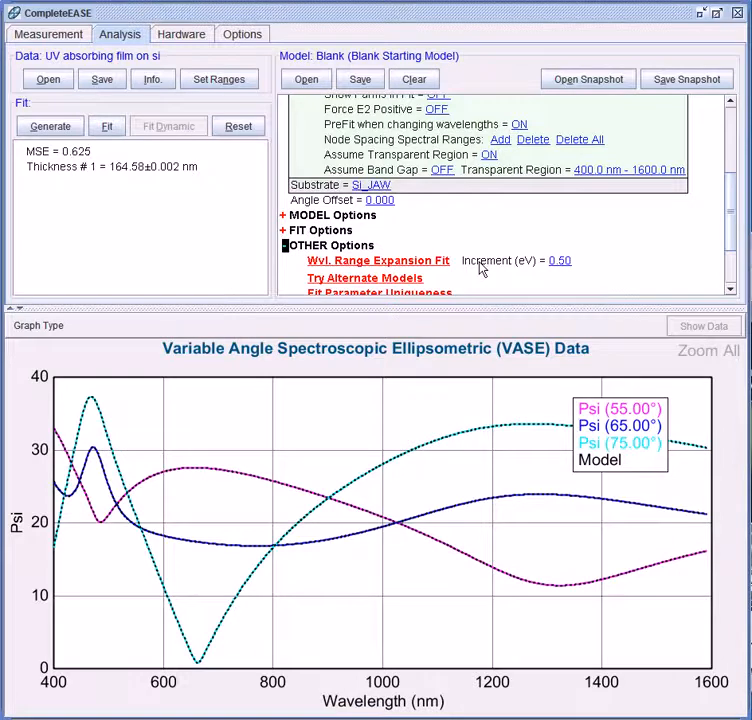
pyautogui.scroll(4, 481, 268)
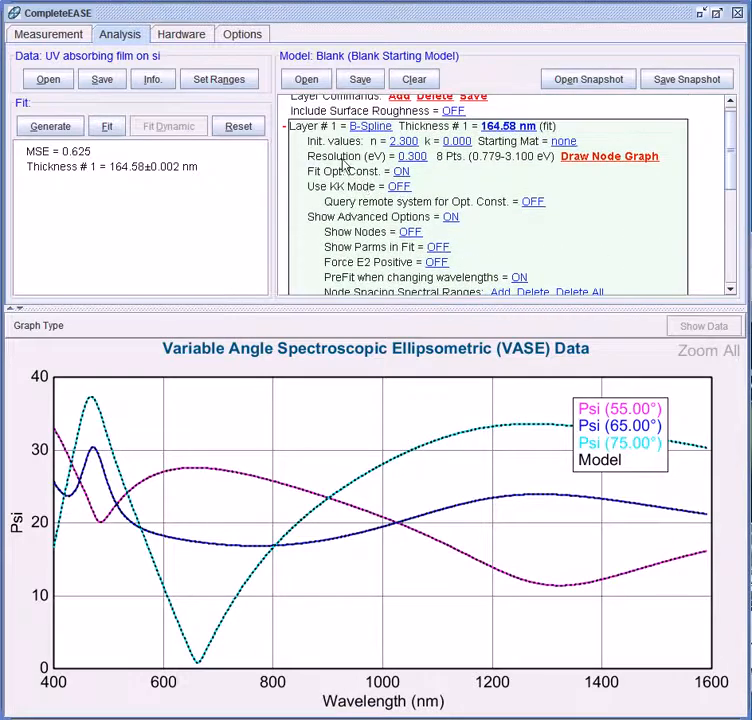
pyautogui.click(402, 172)
pyautogui.scroll(-3, 453, 190)
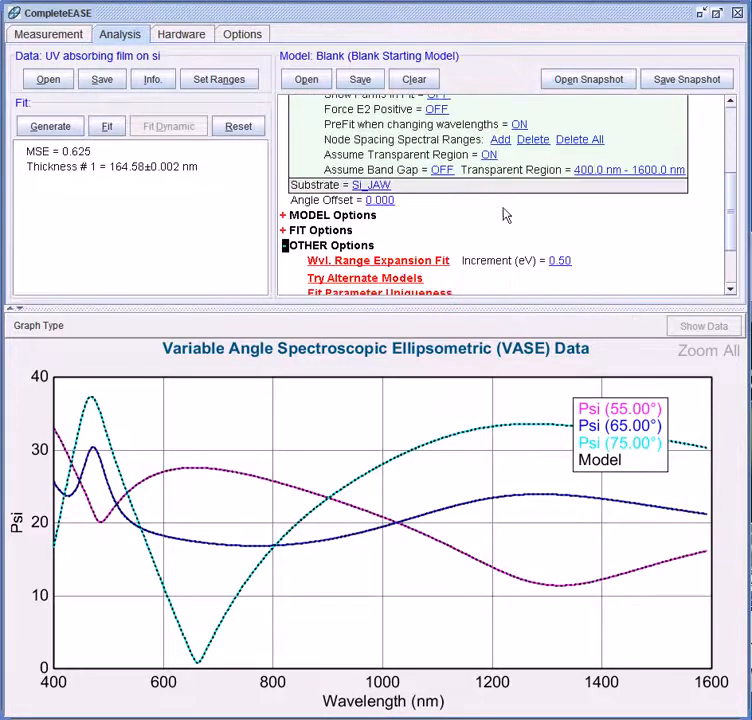
pyautogui.click(559, 261)
pyautogui.press('BackSpace')
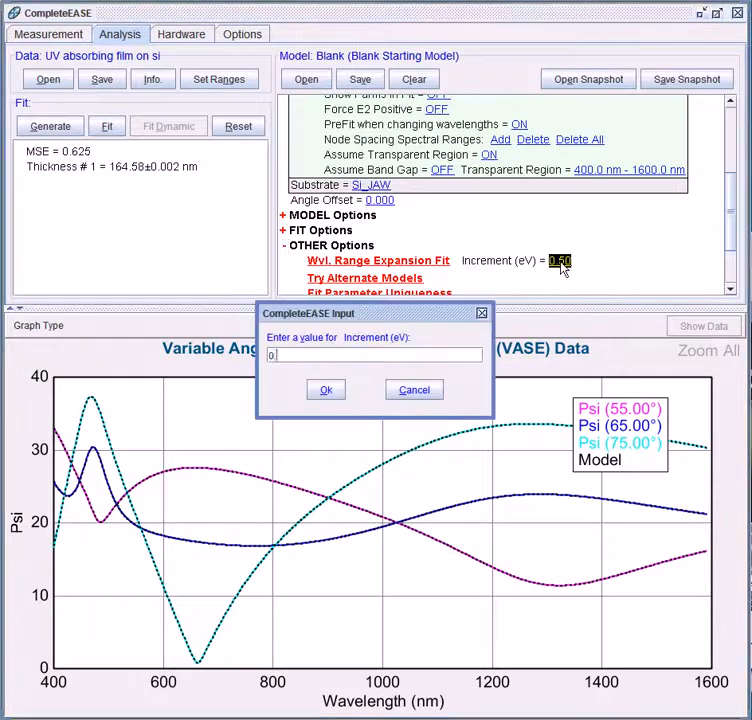
pyautogui.press('Return')
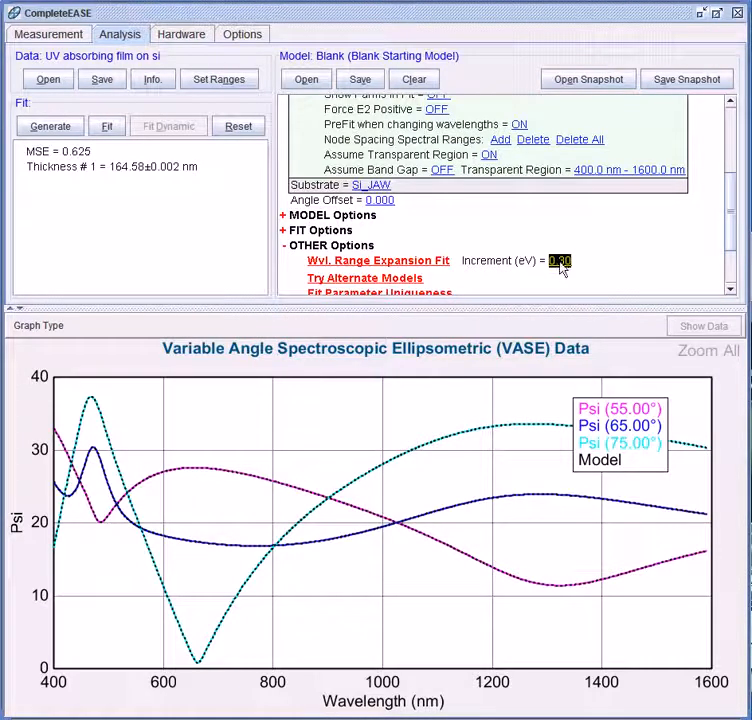
# - Move the graph legend clear of the long-wavelength curves and change the displayed wavelength units to eV
pyautogui.moveTo(634, 445); pyautogui.dragTo(338, 428)
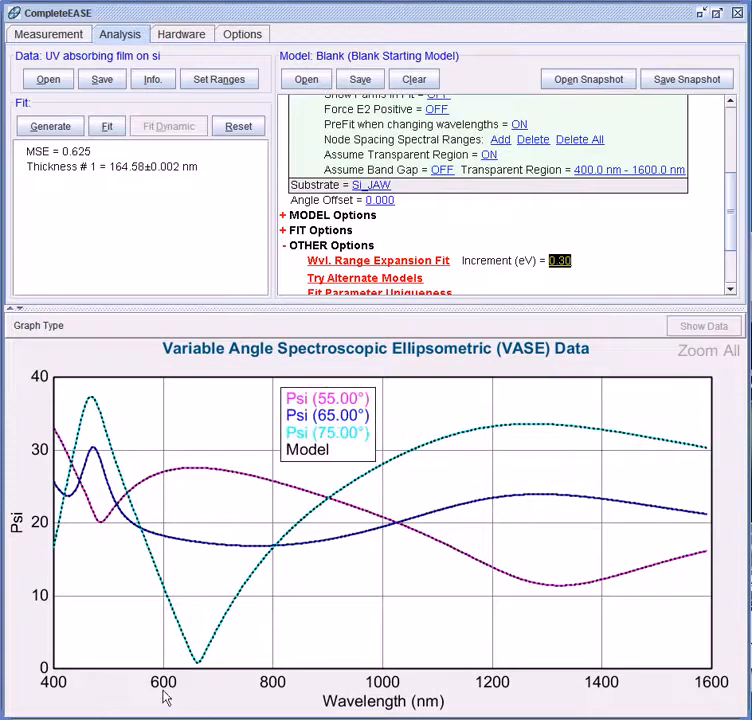
pyautogui.click(242, 40)
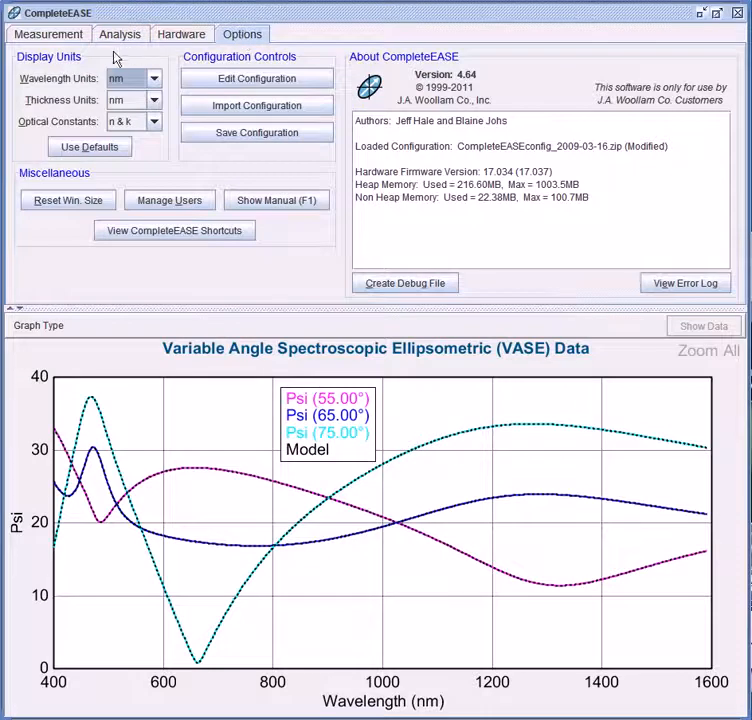
pyautogui.click(131, 82)
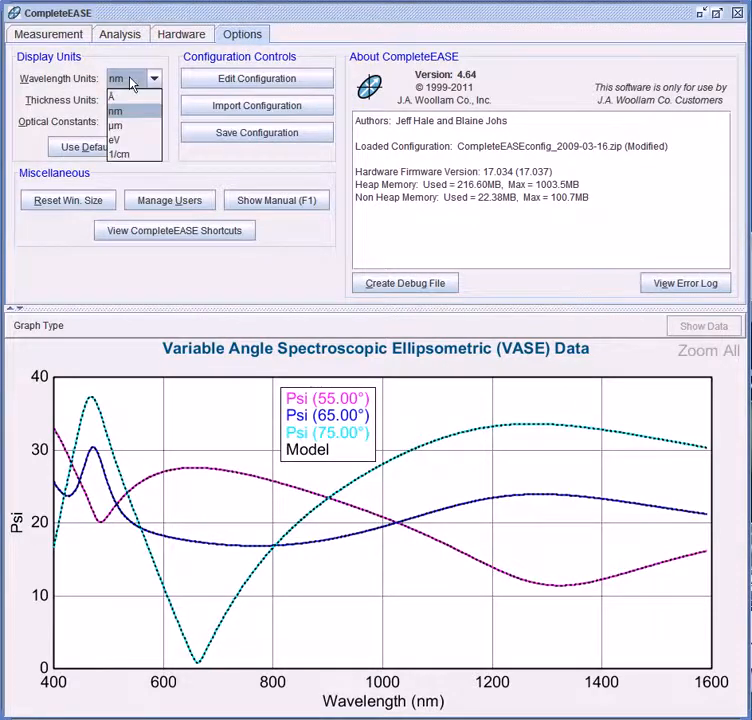
pyautogui.click(120, 144)
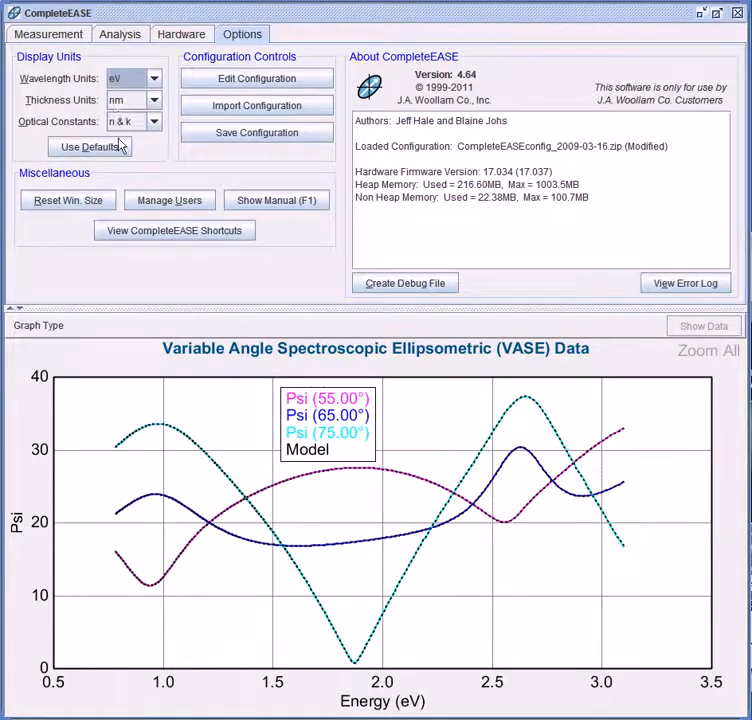
pyautogui.click(119, 36)
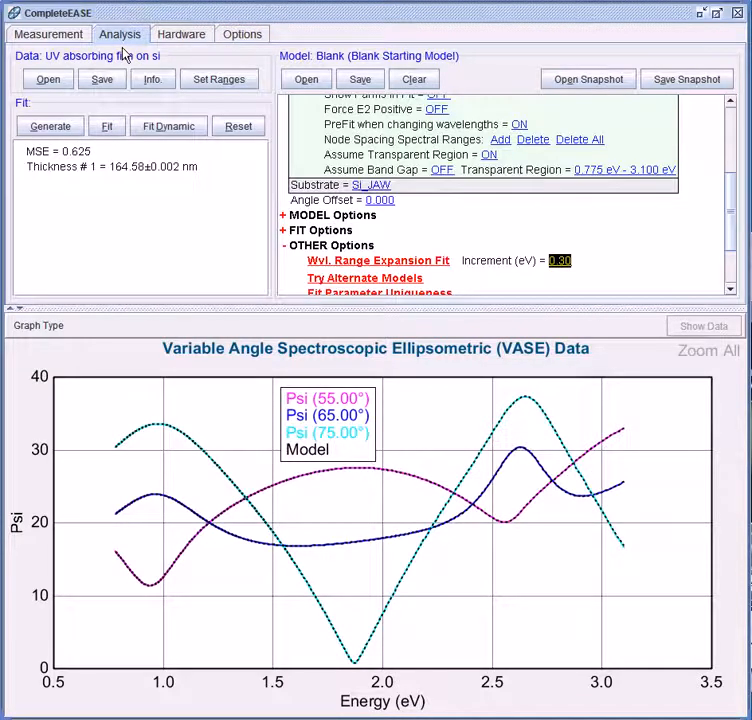
# - Toggle the displayed wavelength units between nm and eV, ending in eV
pyautogui.hotkey('ctrl', 'w')
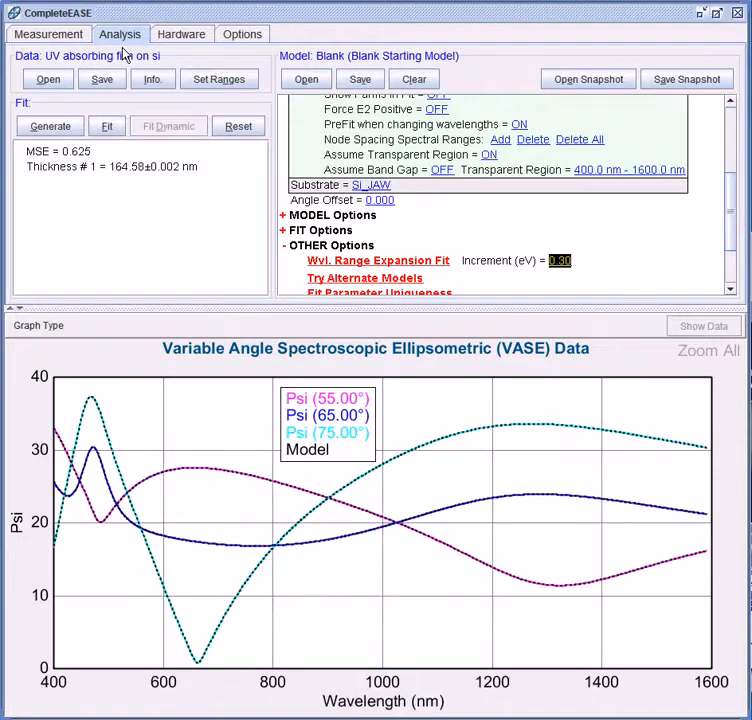
pyautogui.hotkey('ctrl', 'w')
pyautogui.hotkey('ctrl', 'w')
pyautogui.hotkey('ctrl', 'w')
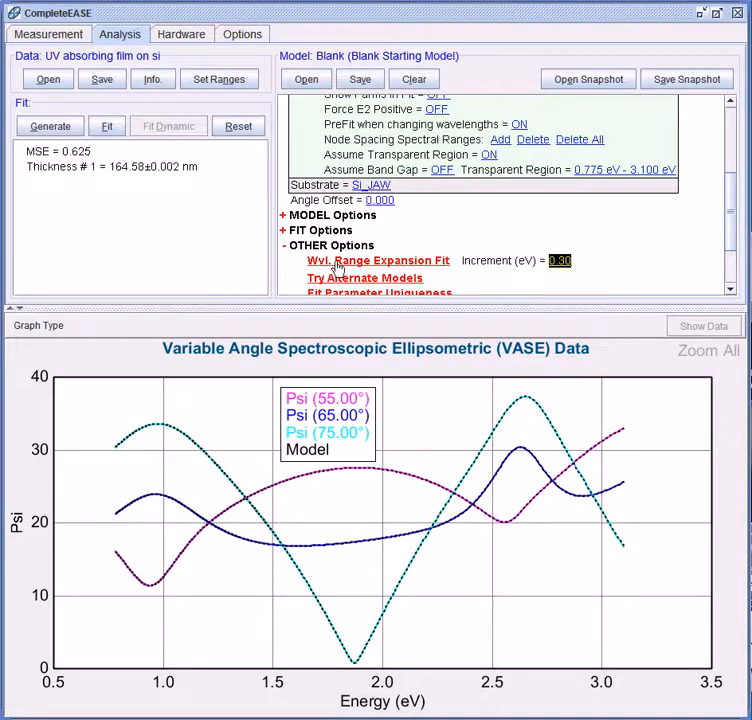
# - Run the wavelength range expansion fit from 0.779 to 6.425 eV and move the legend off the low-energy curves
pyautogui.click(338, 262)
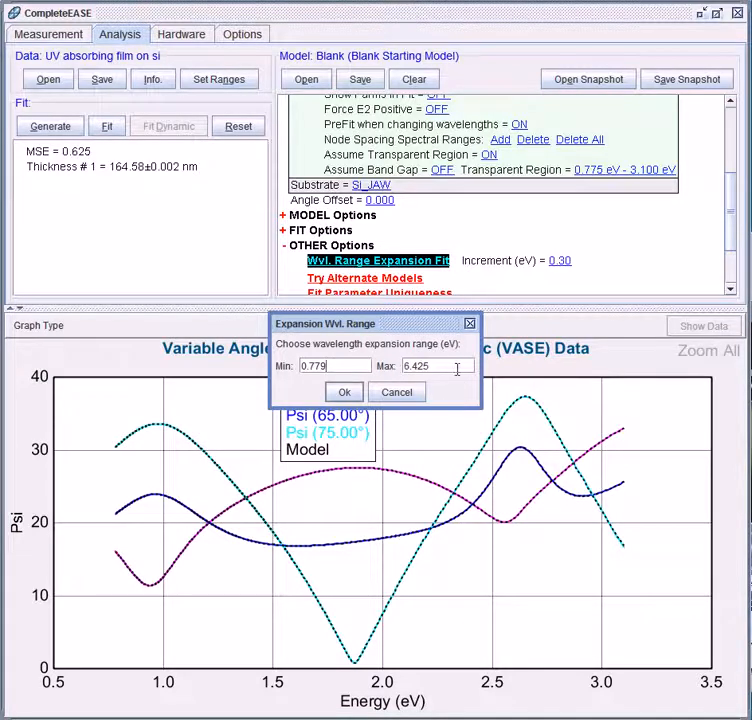
pyautogui.click(342, 394)
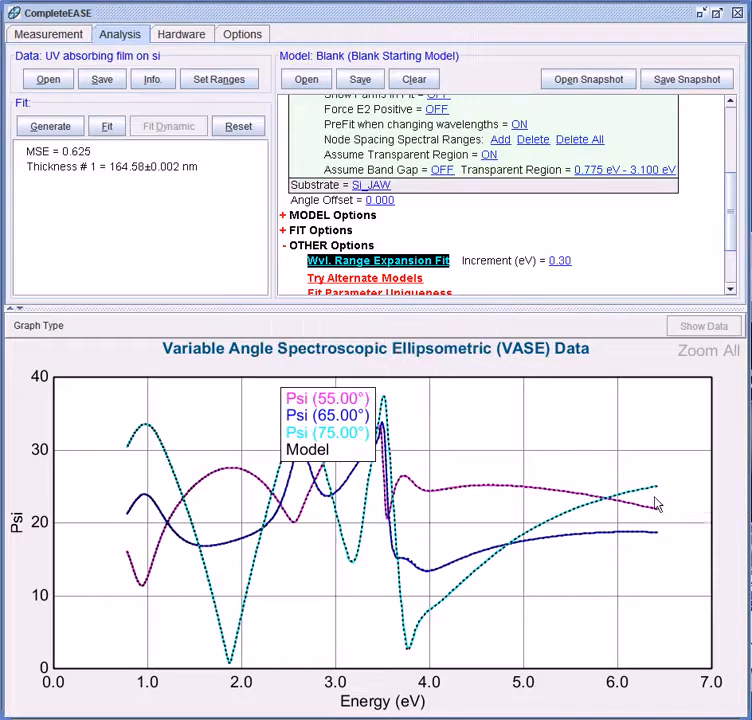
pyautogui.moveTo(318, 418); pyautogui.dragTo(574, 433)
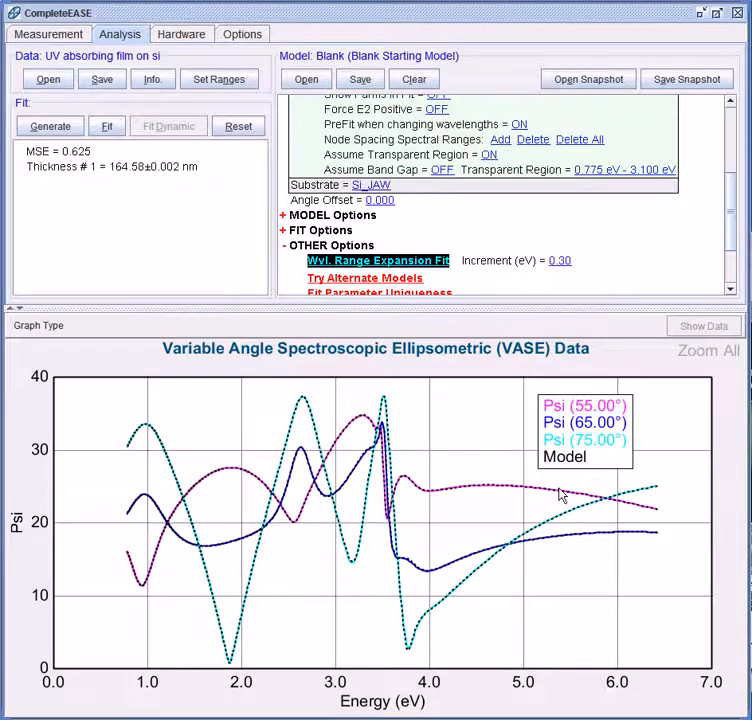
# - Switch the displayed wavelength units back to nm
pyautogui.hotkey('ctrl', 'w')
pyautogui.hotkey('ctrl', 'w')
pyautogui.hotkey('ctrl', 'w')
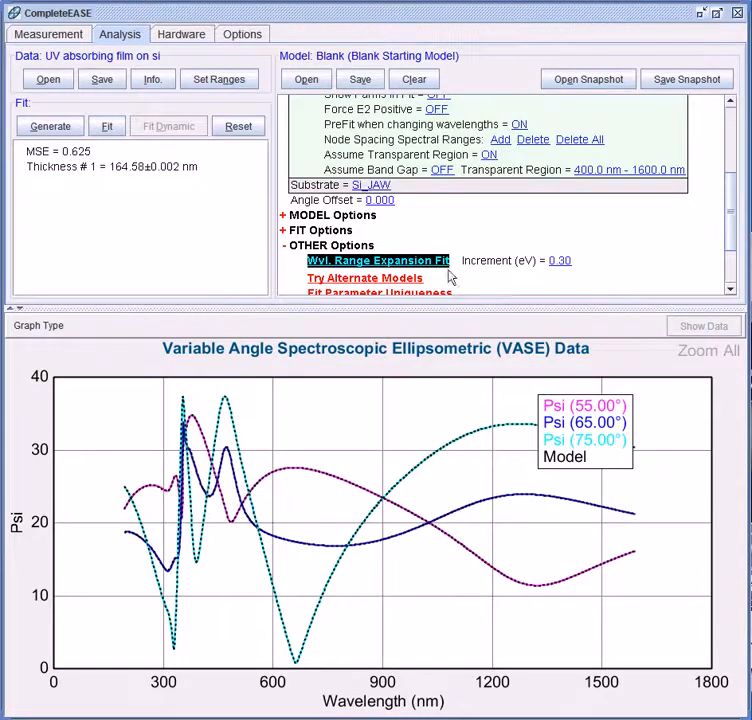
# - Graph the B-Spline layer's optical constants over the expanded wavelength range
pyautogui.scroll(5, 487, 237)
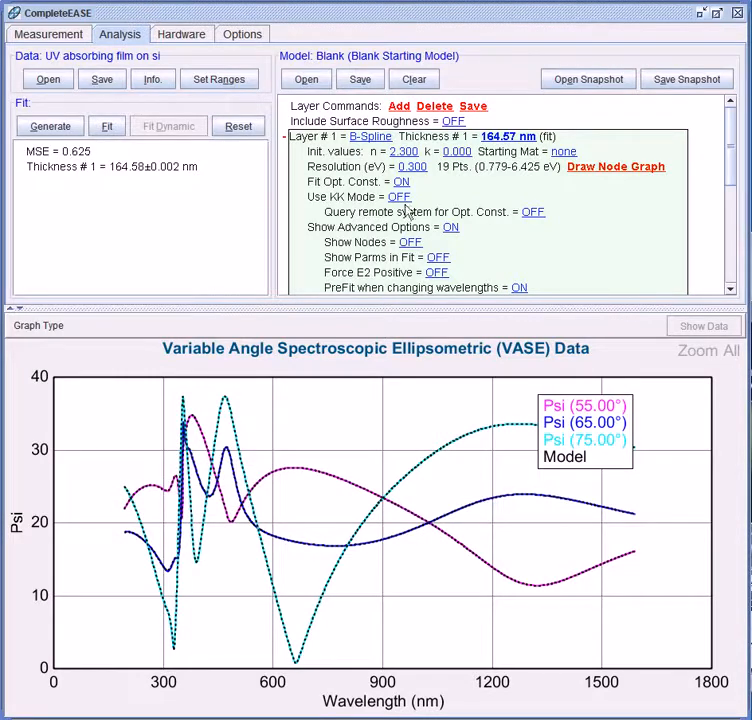
pyautogui.click(371, 137)
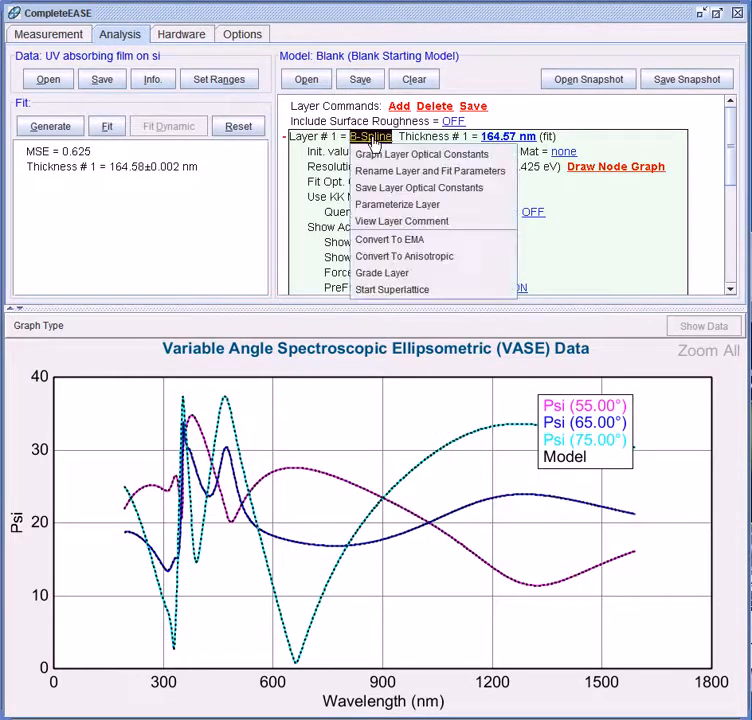
pyautogui.click(366, 157)
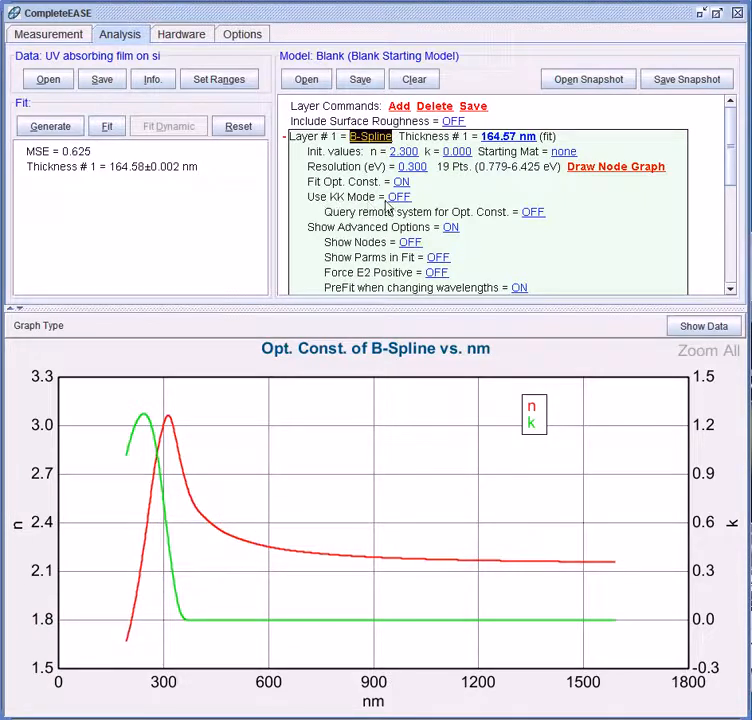
# - Turn on KK Mode for the B-Spline layer and refit the model
pyautogui.click(398, 197)
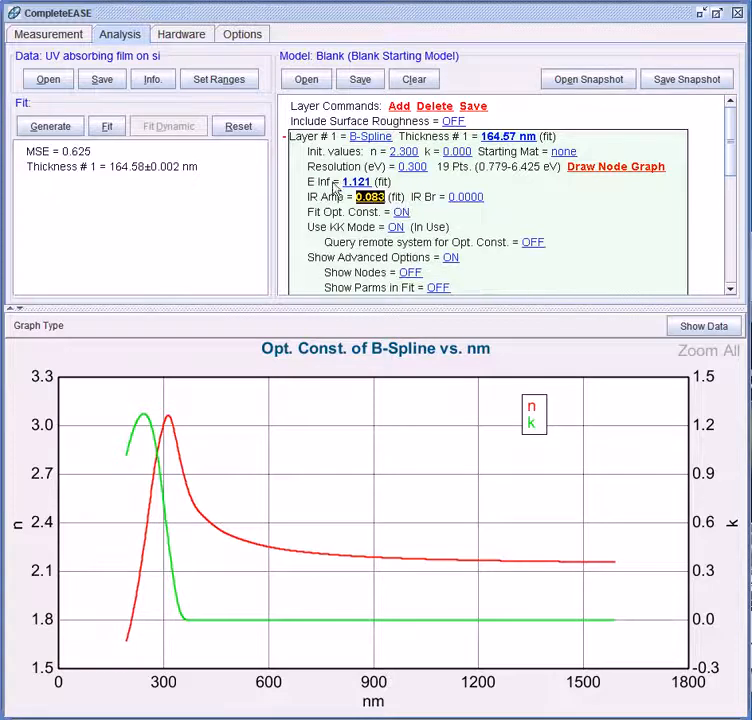
pyautogui.click(107, 126)
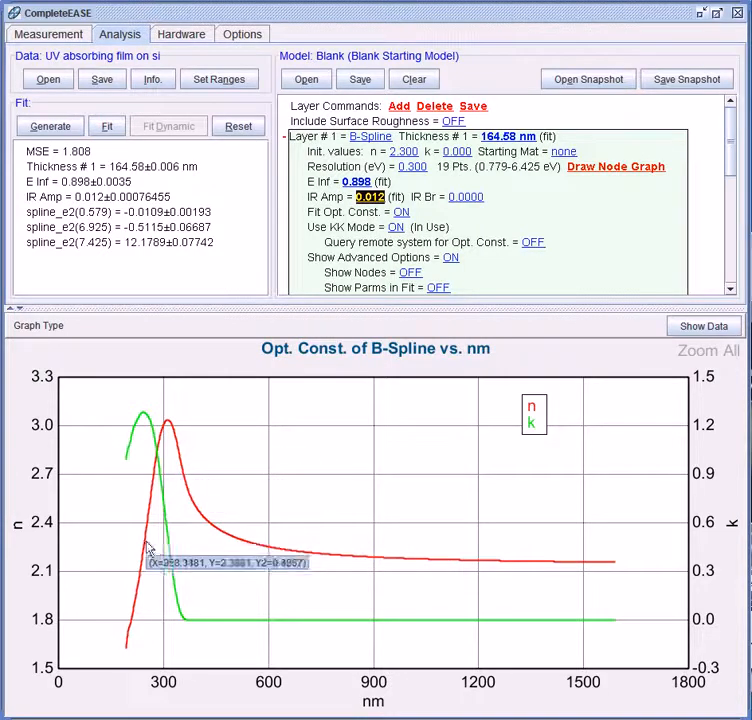
# - Check the KK-mode fit against the Psi data, and graph the B-Spline layer's resulting optical constants
pyautogui.click(37, 328)
pyautogui.click(36, 346)
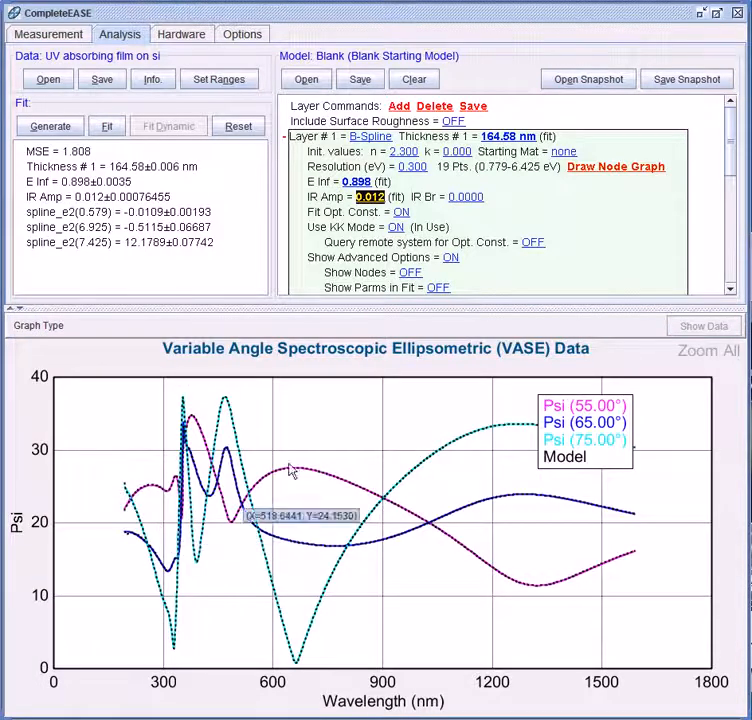
pyautogui.click(368, 139)
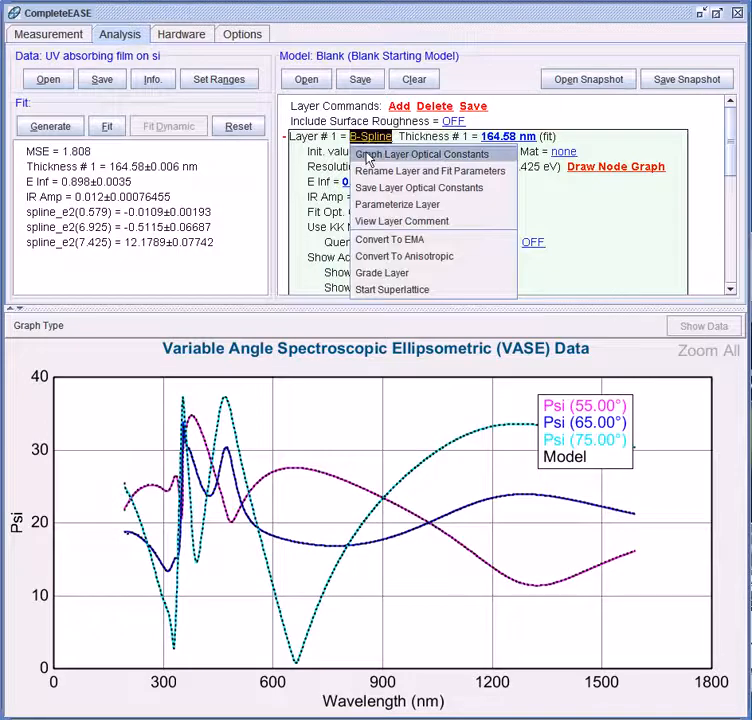
pyautogui.click(372, 153)
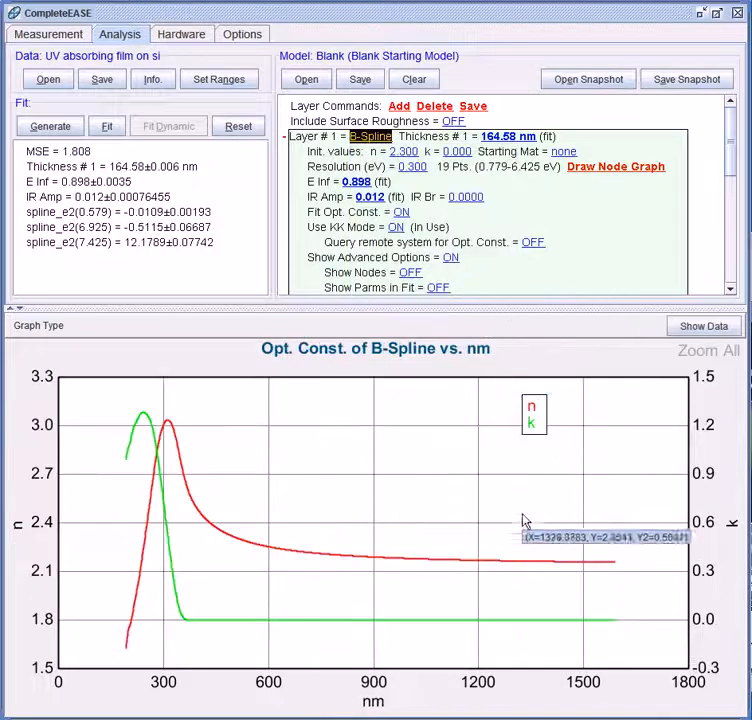